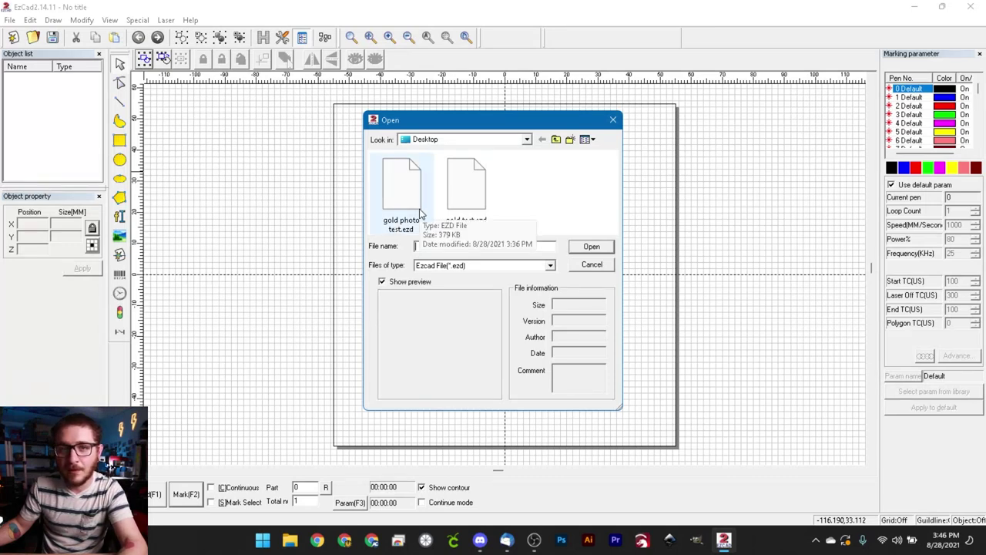
Open the gold test.ezd file from the Desktop folder
left_click(467, 202)
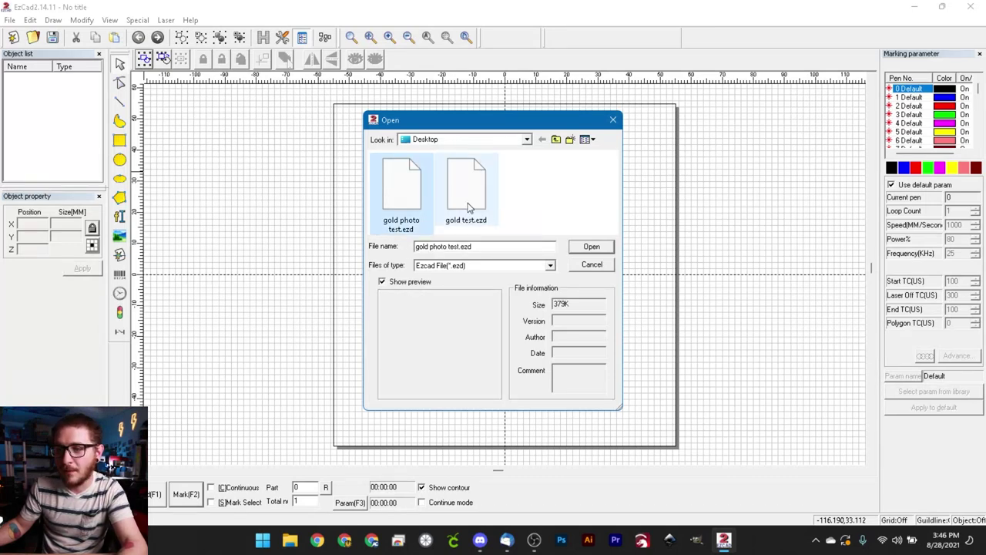
left_click(592, 247)
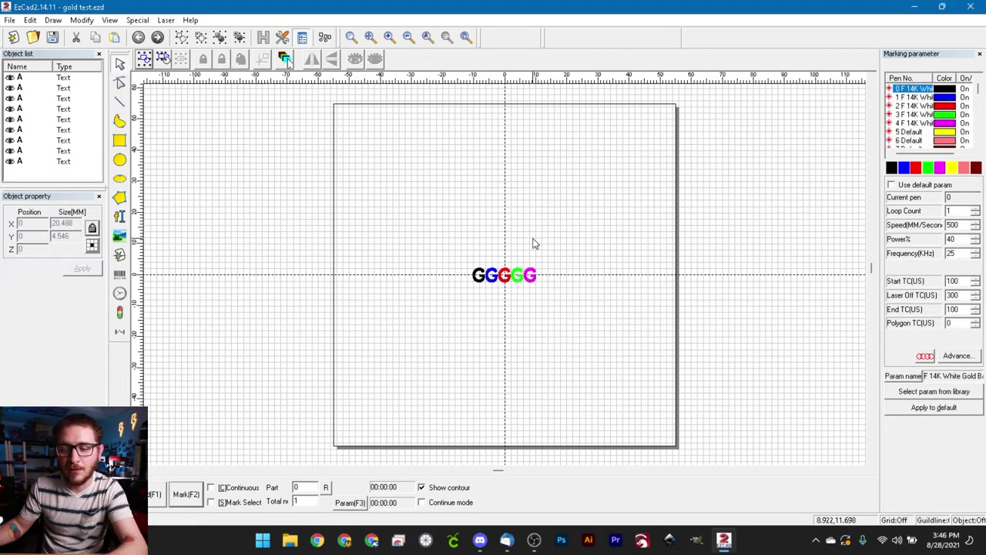
scroll(509, 283, "up", 3)
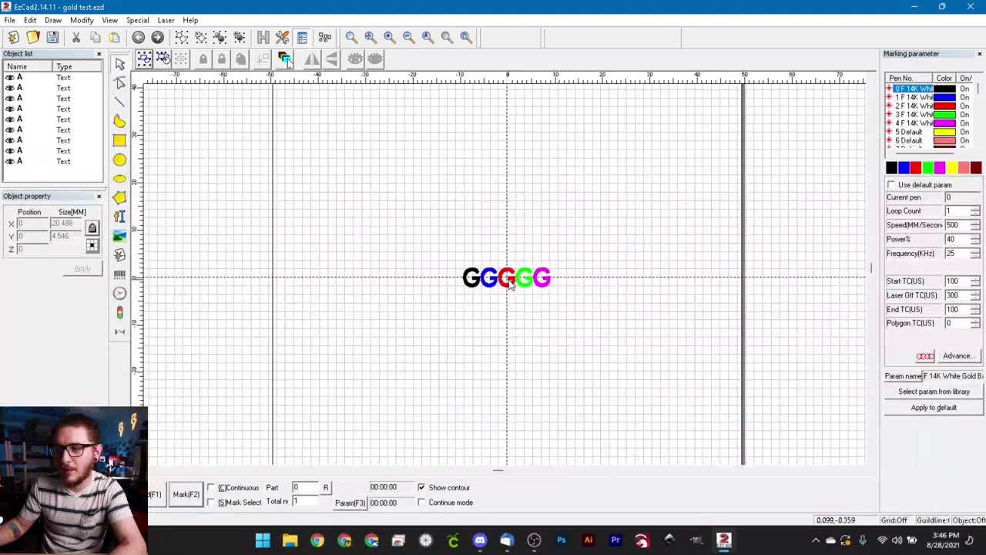
scroll(509, 285, "up", 4)
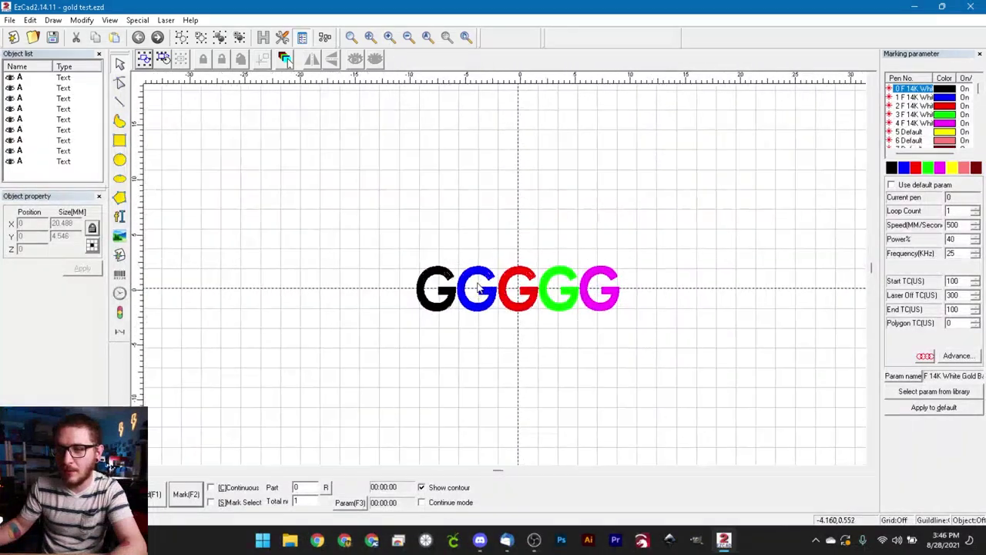
scroll(477, 286, "up", 1)
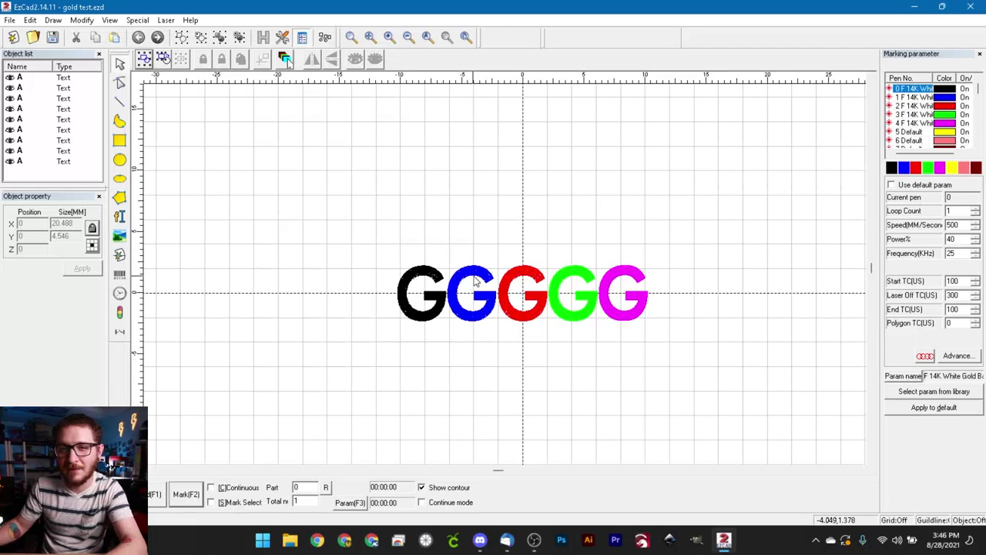
Examine the pen and marking parameters assigned to each of the five coloured G letters in turn
left_click(425, 282)
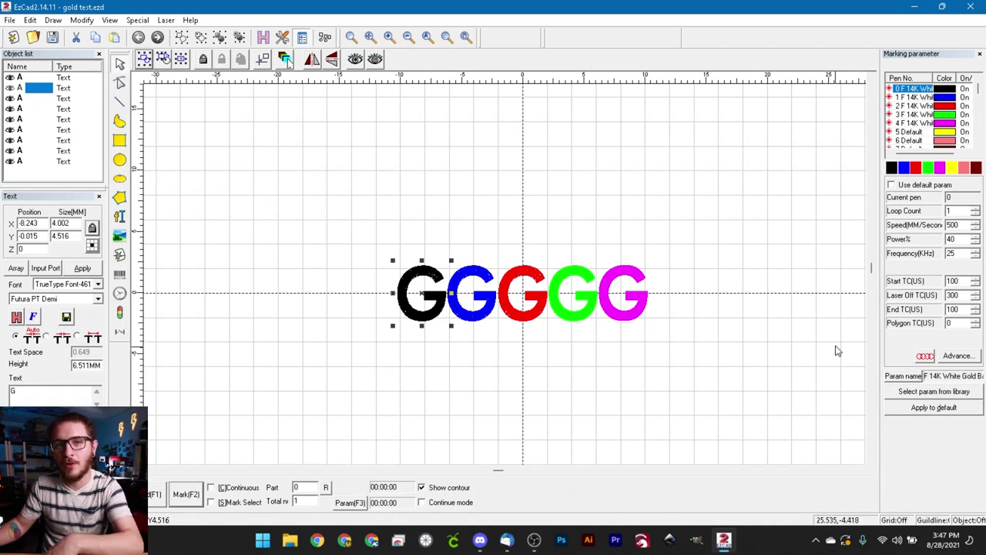
left_click(524, 279)
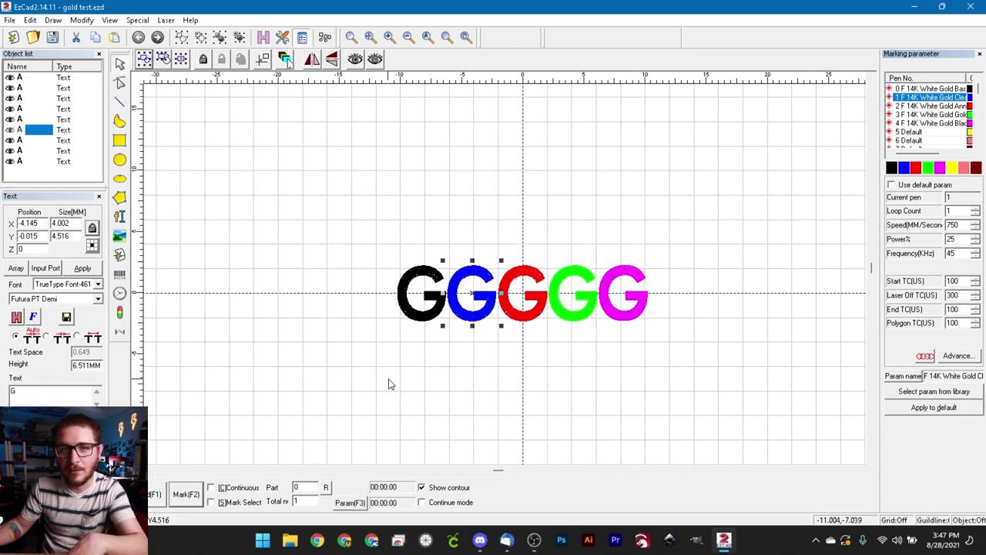
left_click(526, 271)
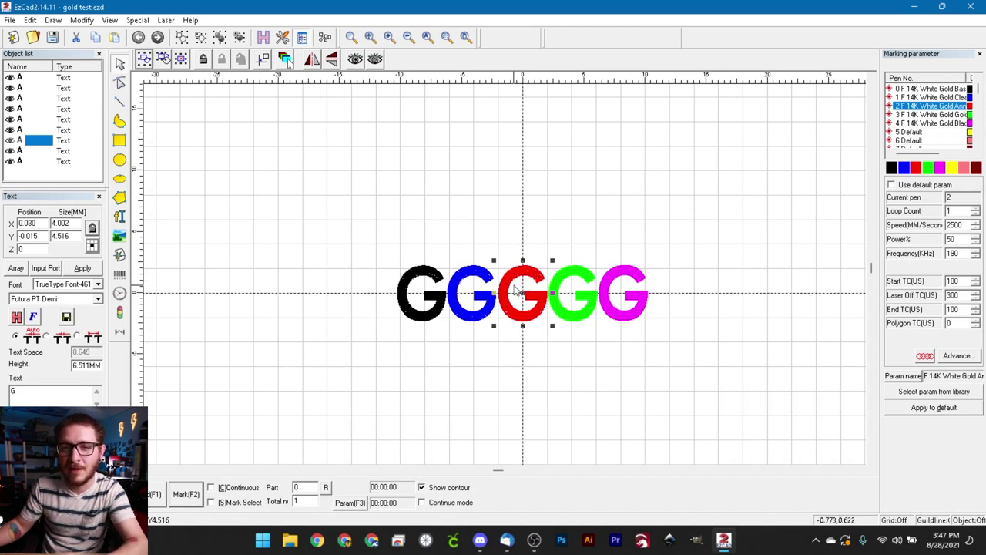
left_click(584, 275)
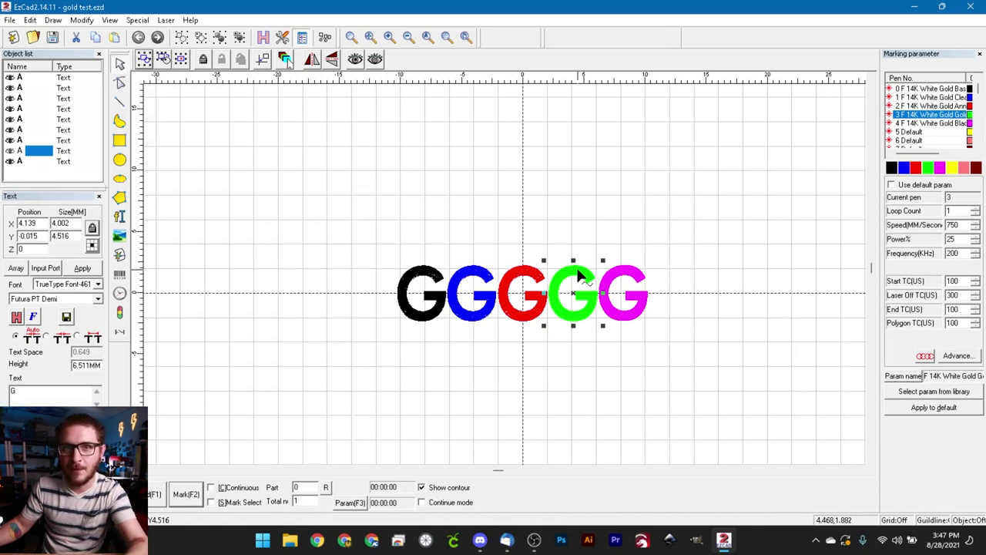
left_click(630, 279)
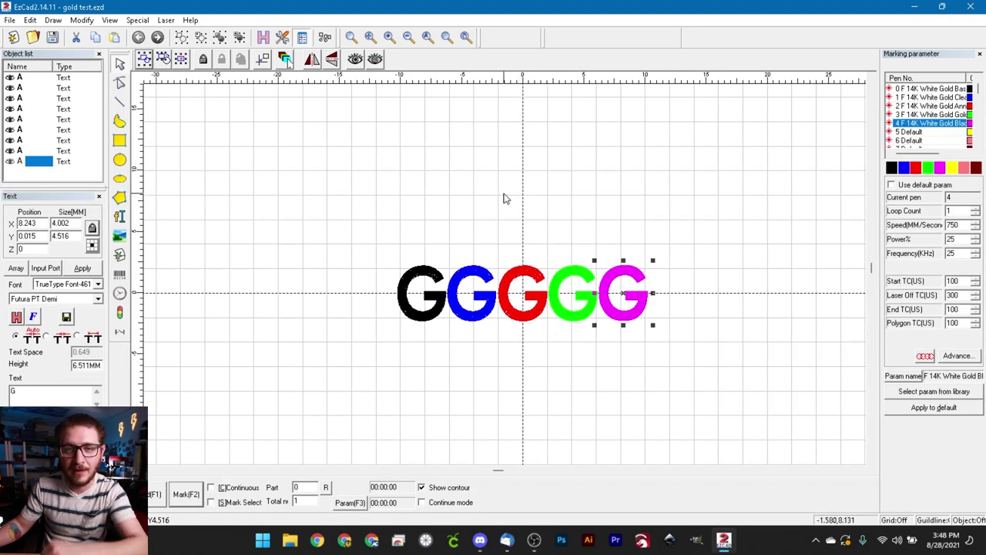
left_click_drag(331, 216, 737, 378)
left_click(738, 379)
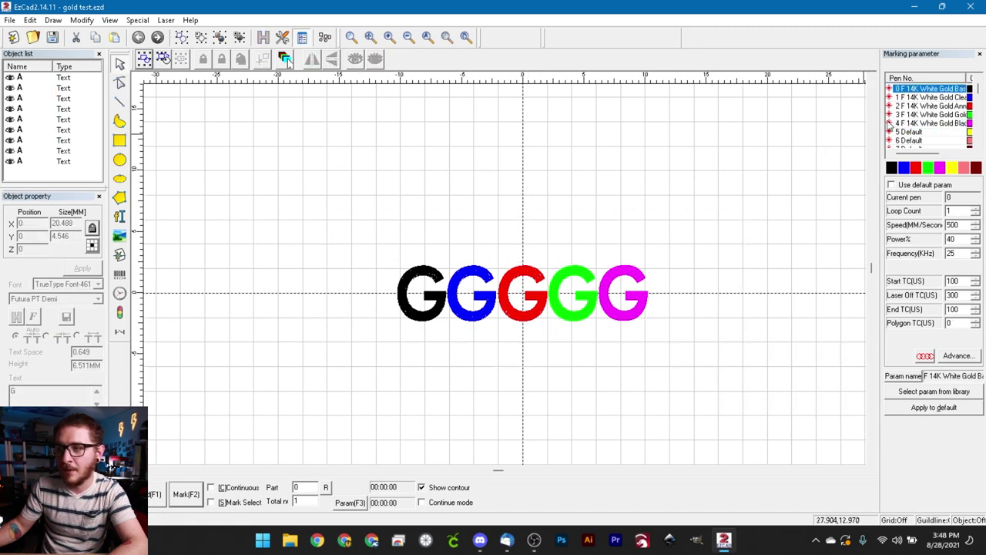
Check the speed, power and frequency settings of the black base G and the blue cleanup G
left_click(414, 284)
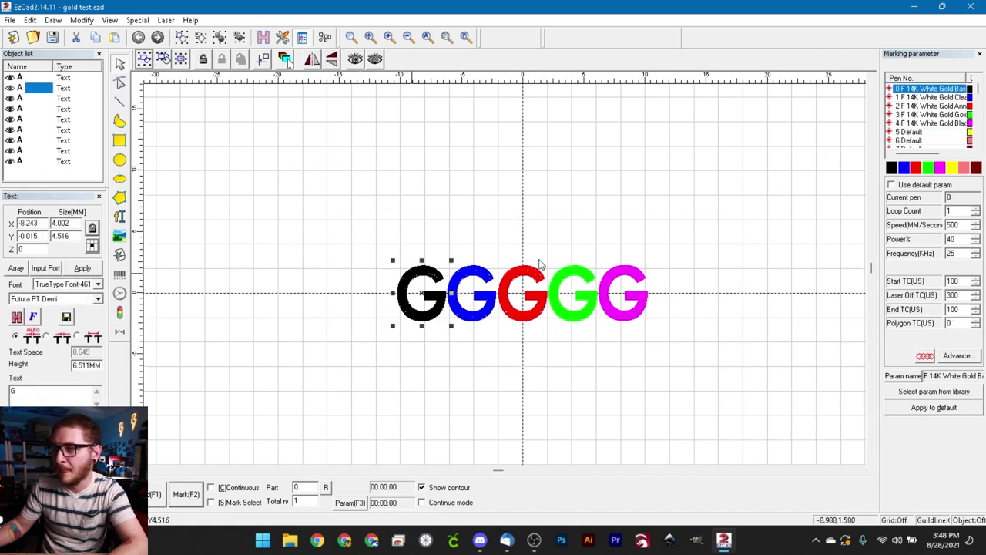
double_click(951, 239)
double_click(951, 254)
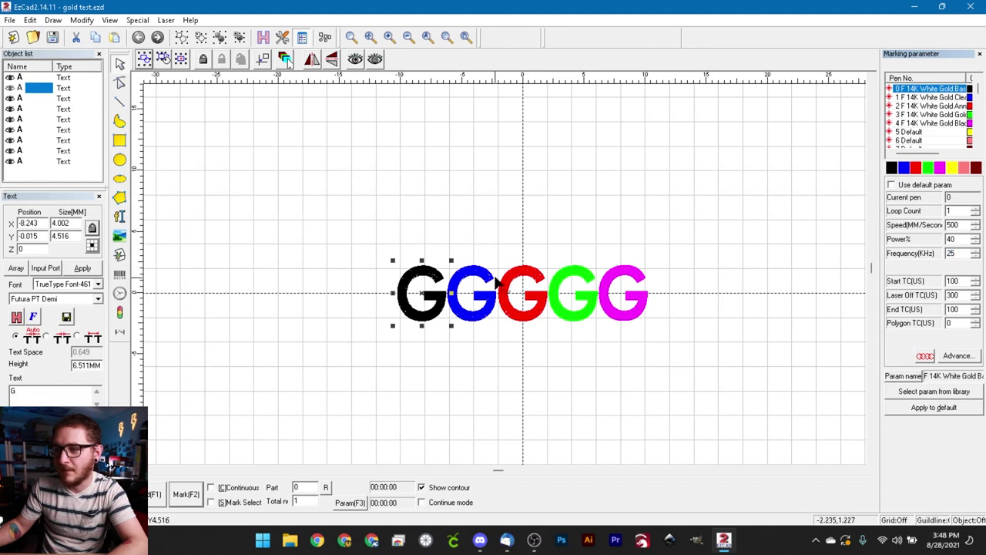
left_click(481, 278)
left_click(482, 278)
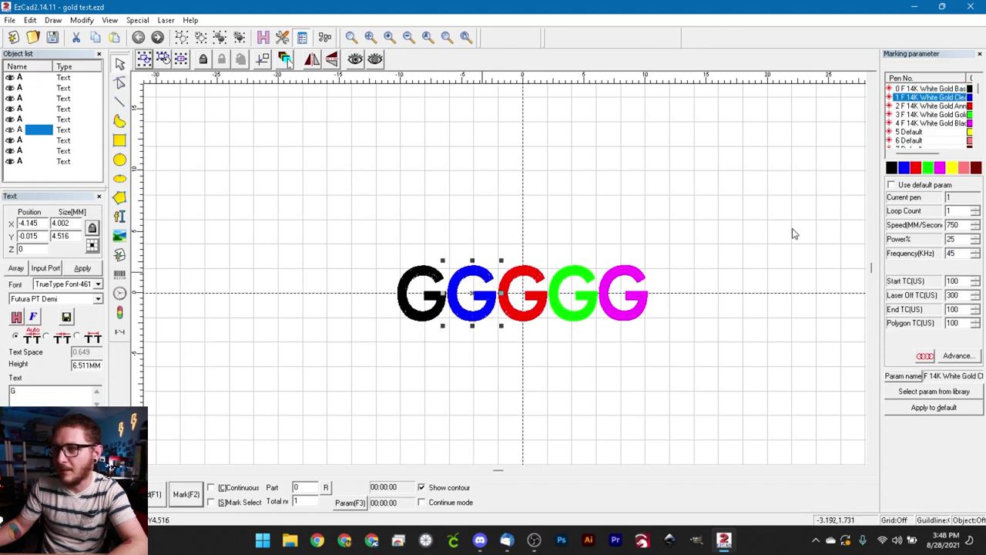
double_click(952, 239)
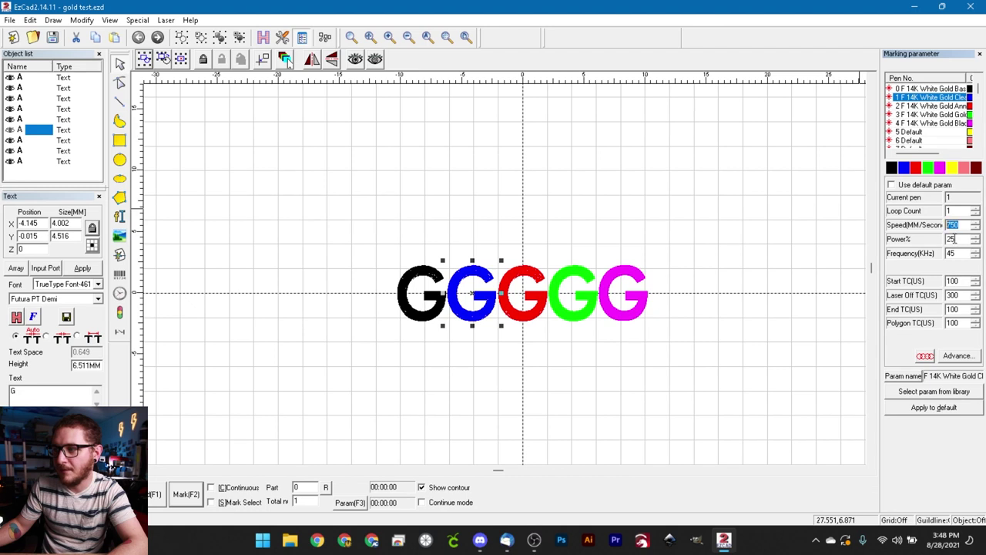
double_click(951, 253)
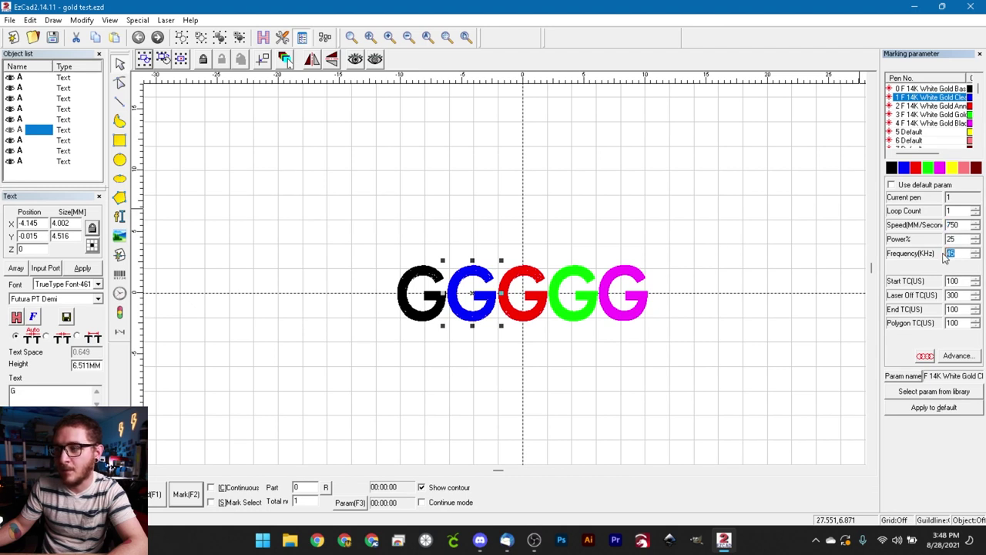
Check the speed, power and frequency settings of the red anneal G and the green gold sparkle G
left_click(537, 276)
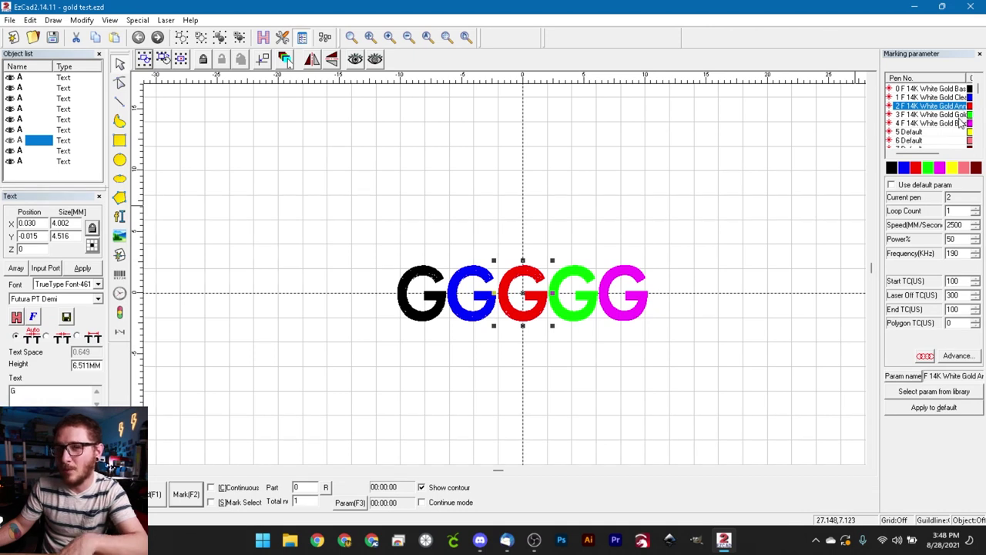
double_click(962, 224)
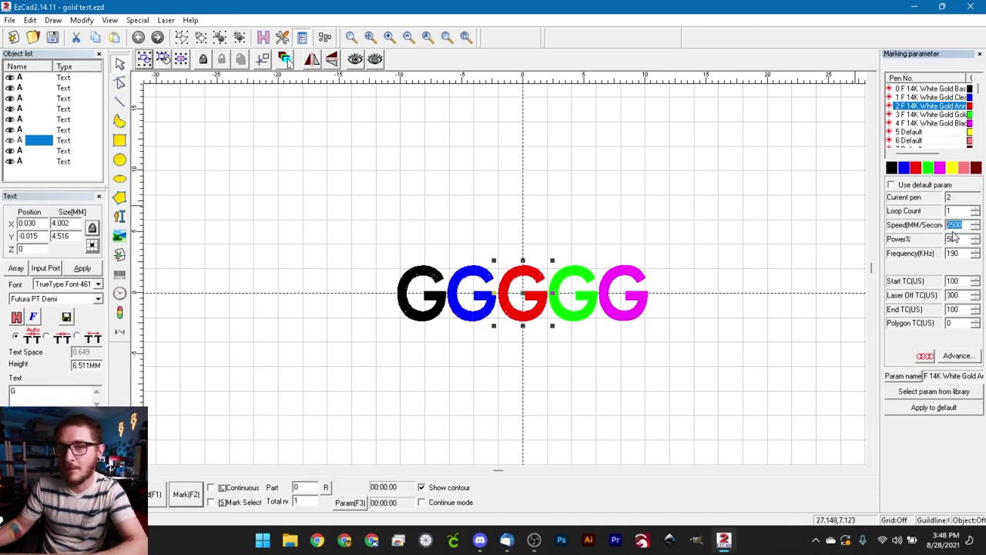
double_click(959, 239)
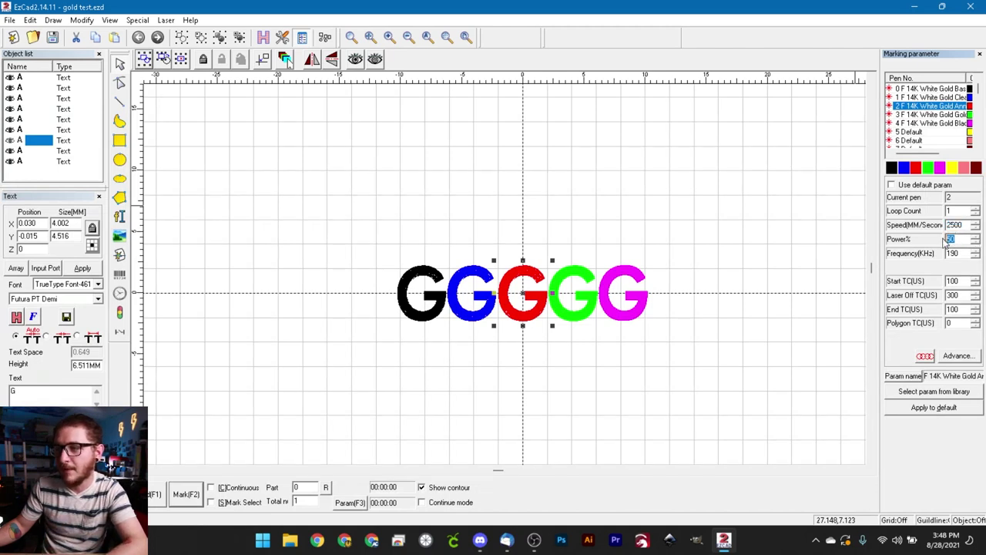
double_click(961, 254)
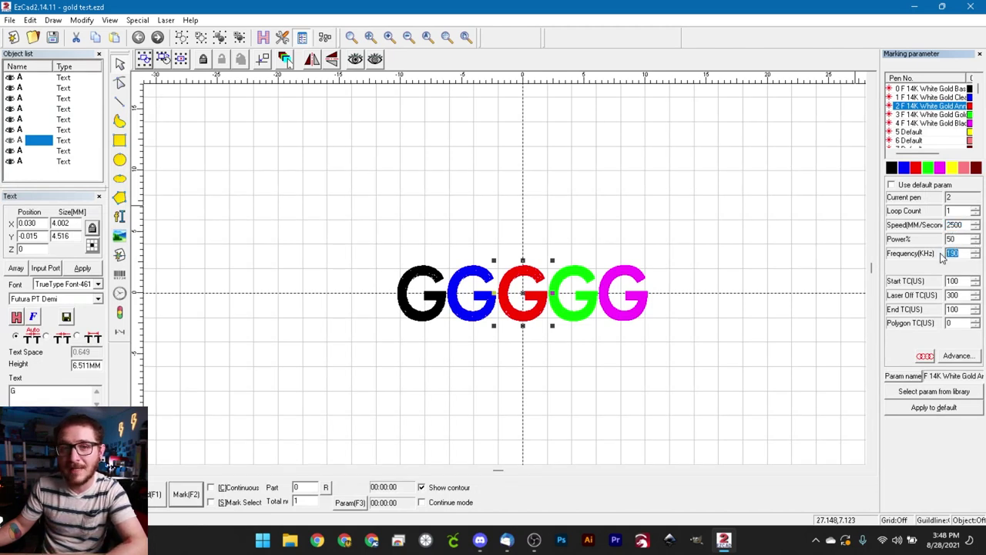
left_click(580, 281)
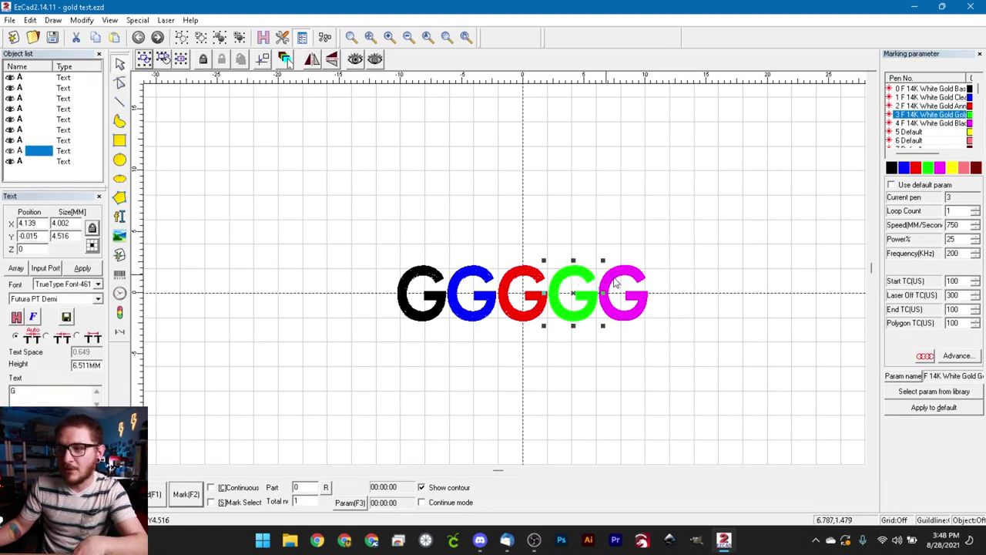
left_click(963, 238)
left_click(961, 254)
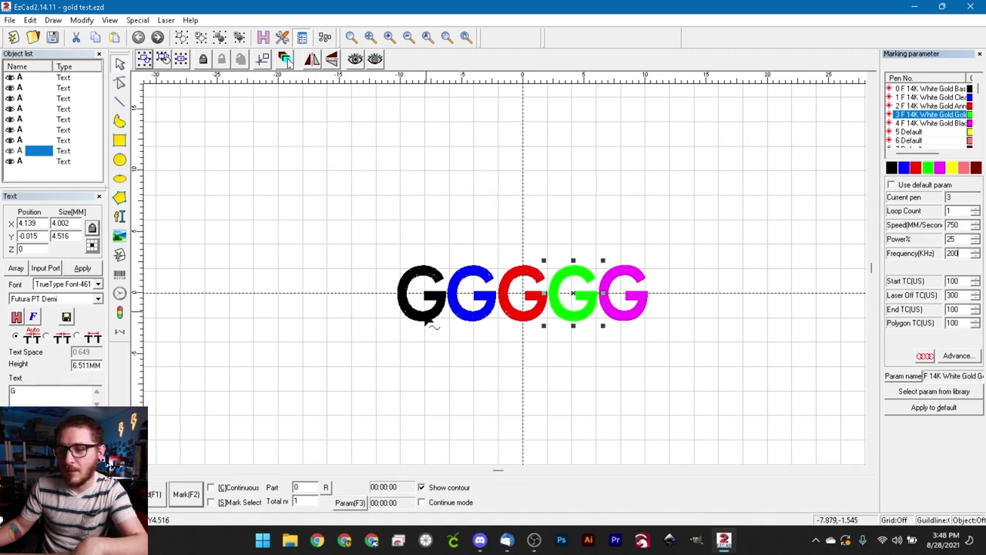
Inspect the hatch angle and line spacing of the green and magenta G letters, leaving the settings as they are
left_click(16, 316)
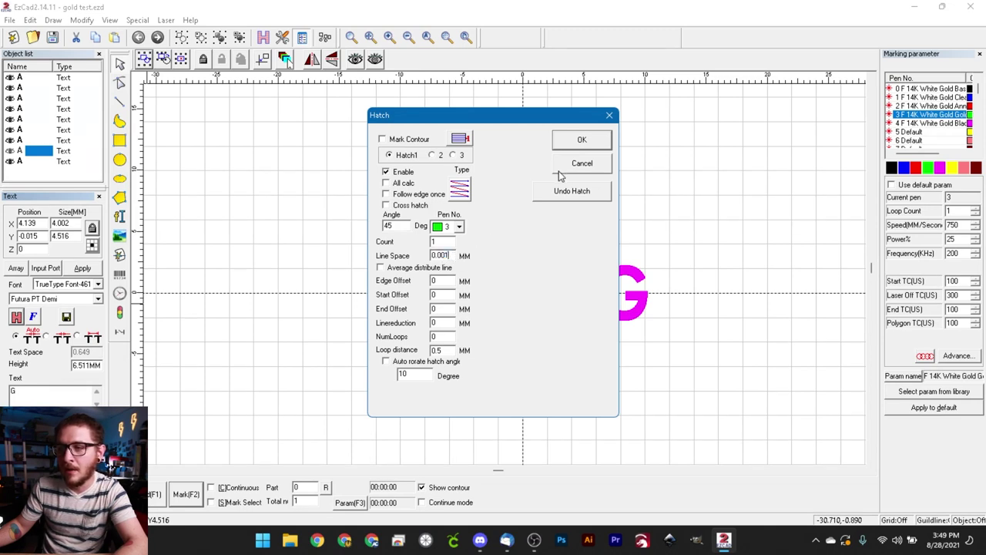
key("Return")
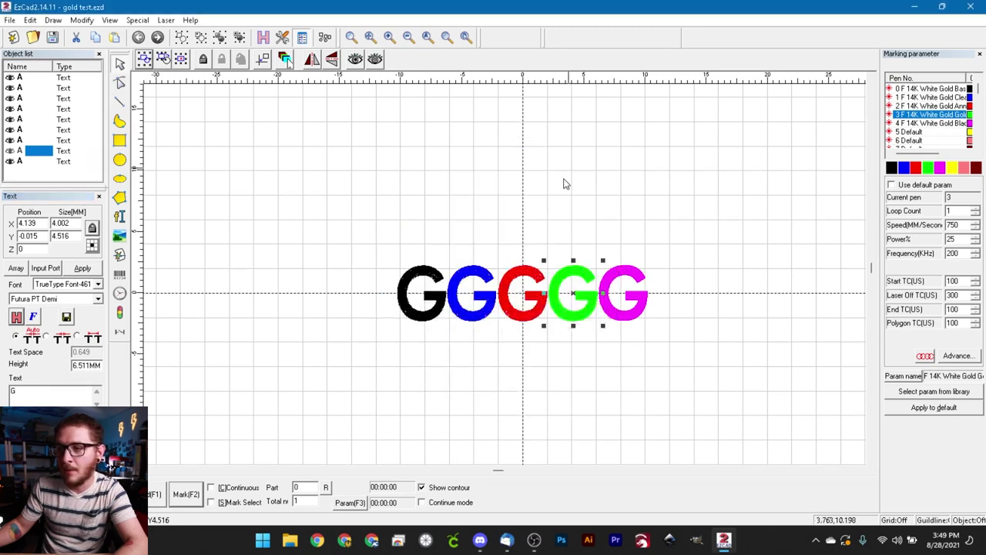
left_click(638, 276)
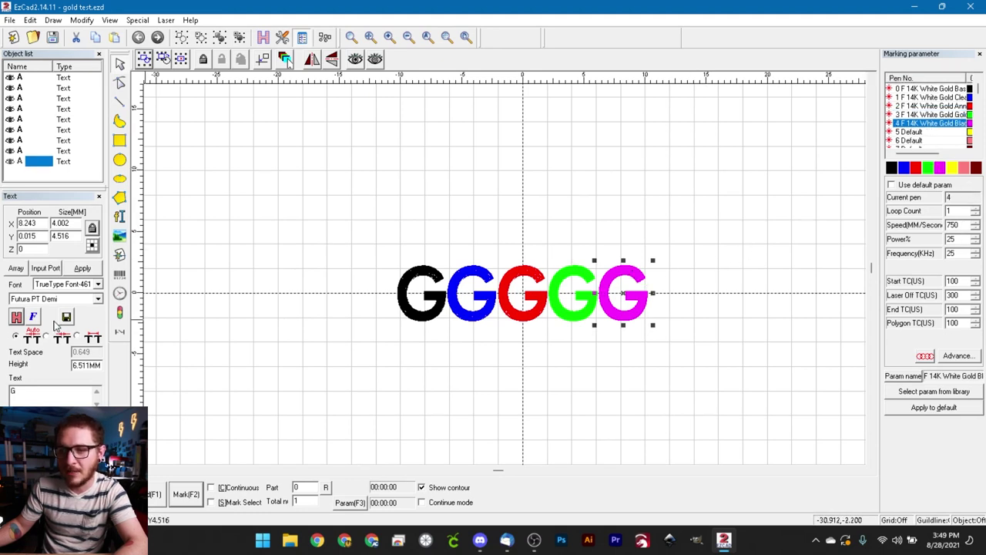
left_click(16, 318)
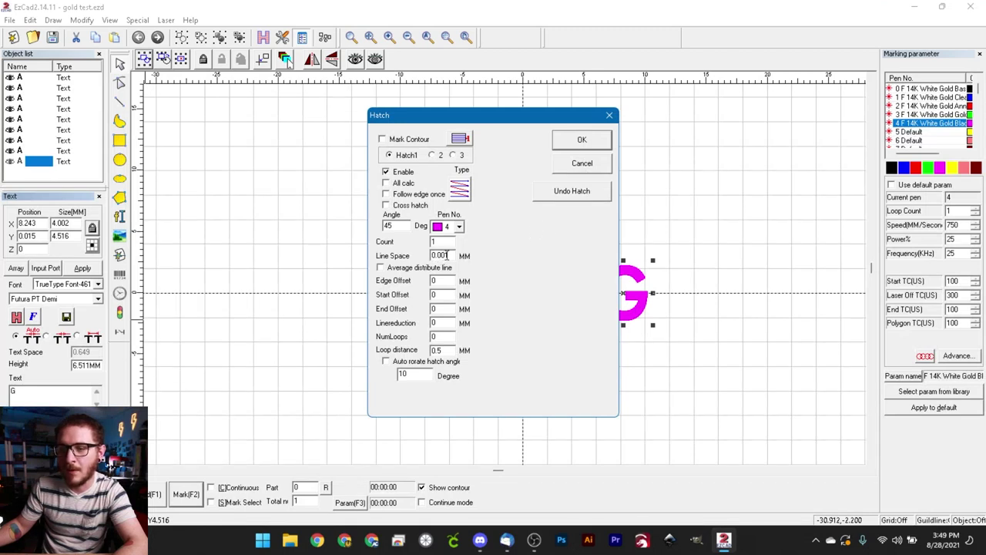
left_click(582, 164)
left_click_drag(691, 246, 334, 402)
left_click(439, 403)
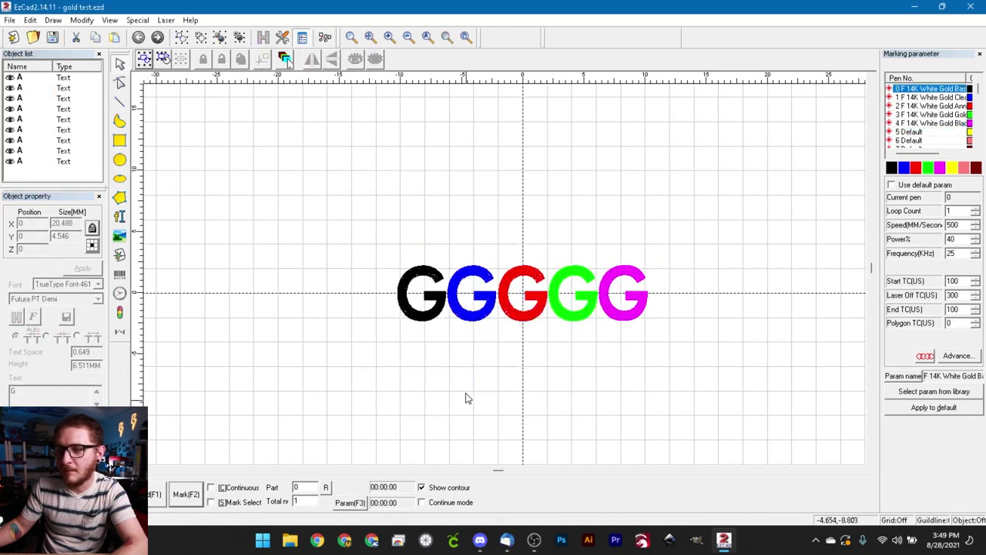
Move the blue, red, green and magenta G letters just below the row of black base letters, and undo the move
left_click(464, 319)
left_click(523, 322, "shift")
left_click(578, 330, "shift")
left_click(633, 329, "shift")
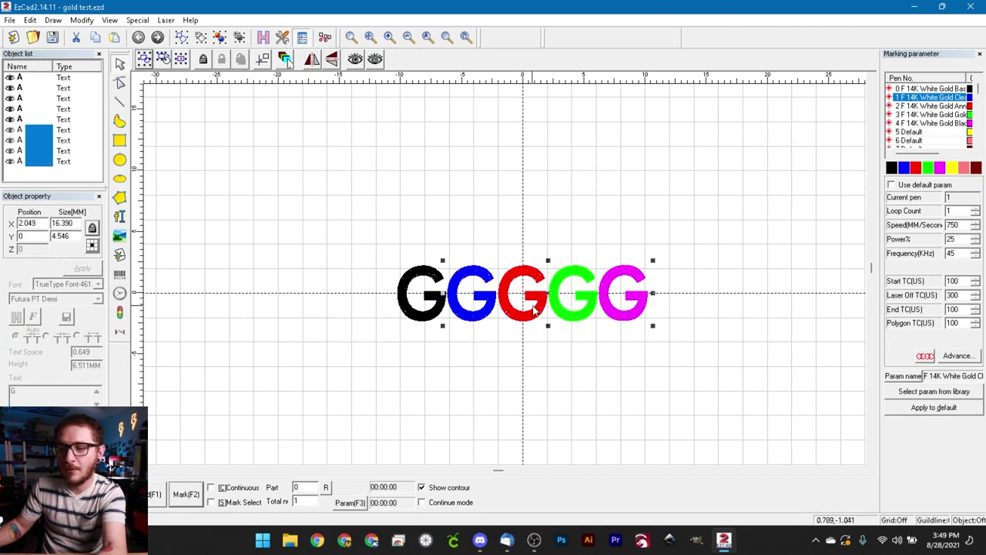
left_click_drag(544, 312, 530, 383)
left_click_drag(368, 260, 684, 335)
right_click(683, 334)
left_click(709, 287)
left_click(710, 288)
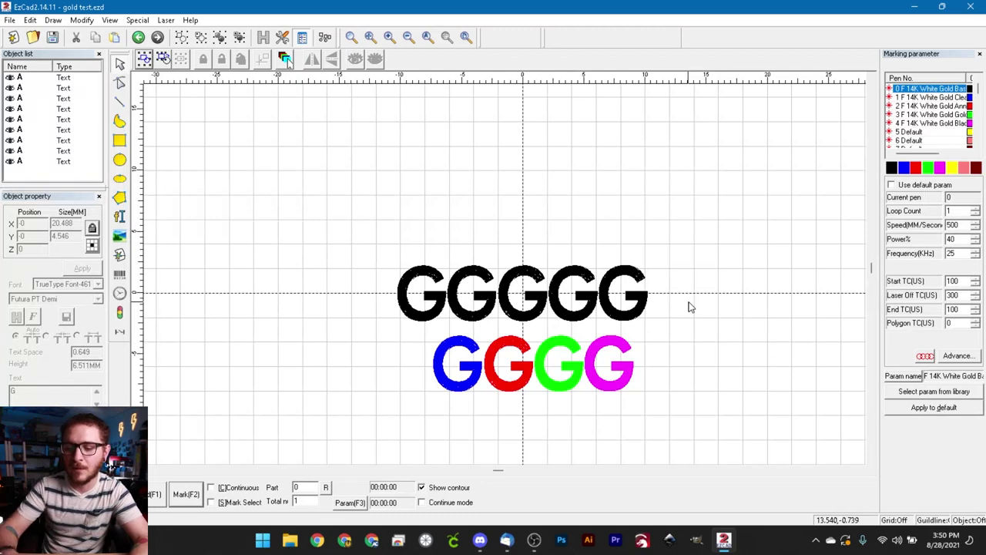
key("ctrl+z")
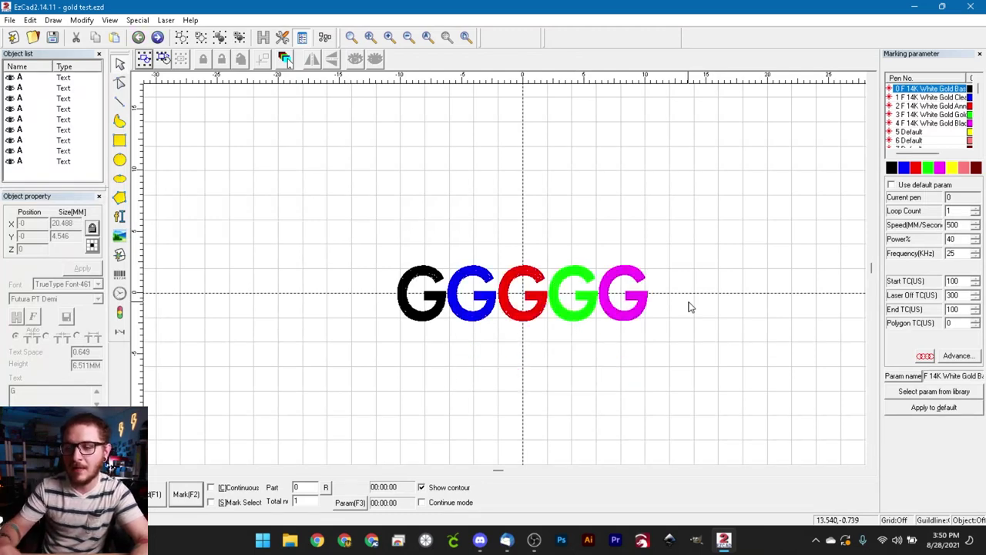
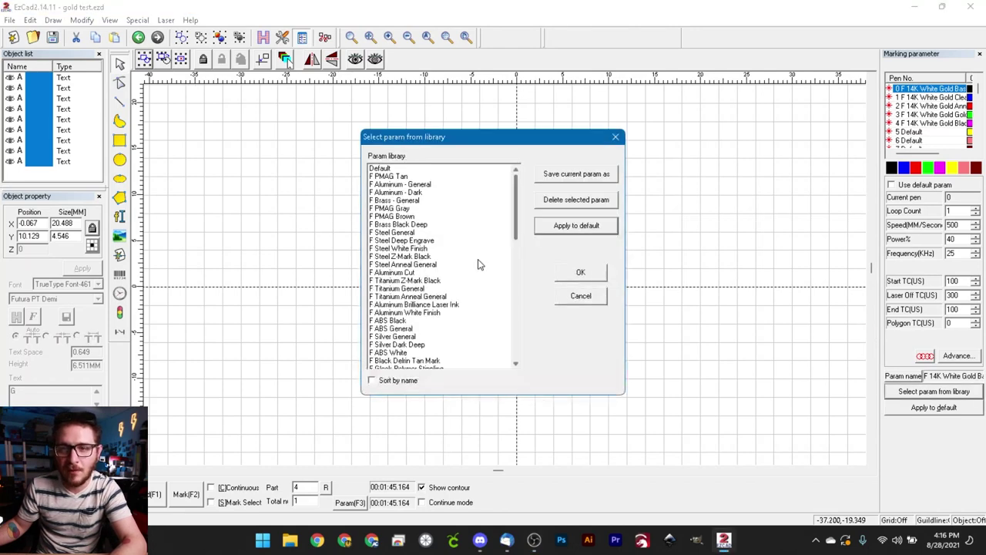
Look through the white, rose and yellow gold presets in the parameter library and close it without applying any
scroll(435, 267, "down", 8)
scroll(430, 265, "down", 7)
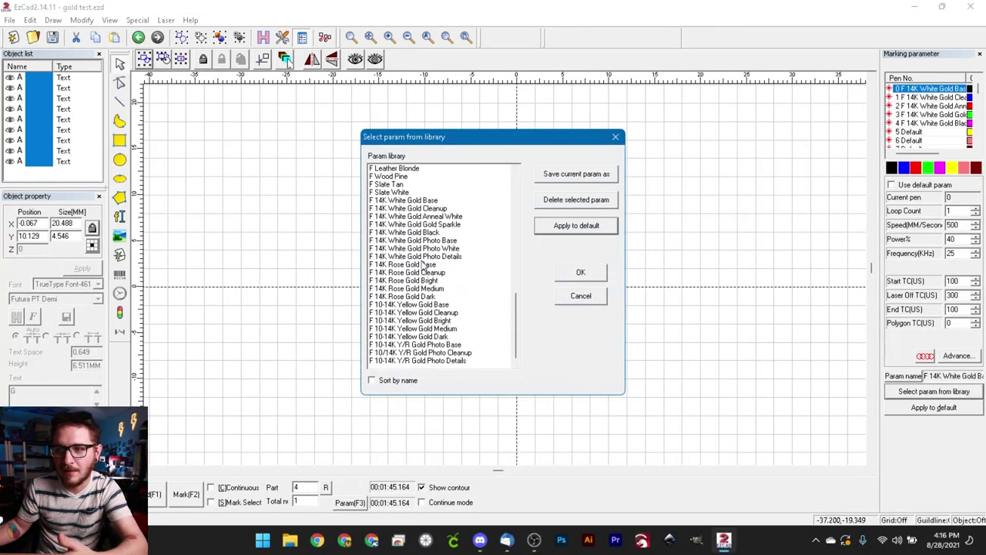
left_click(422, 201)
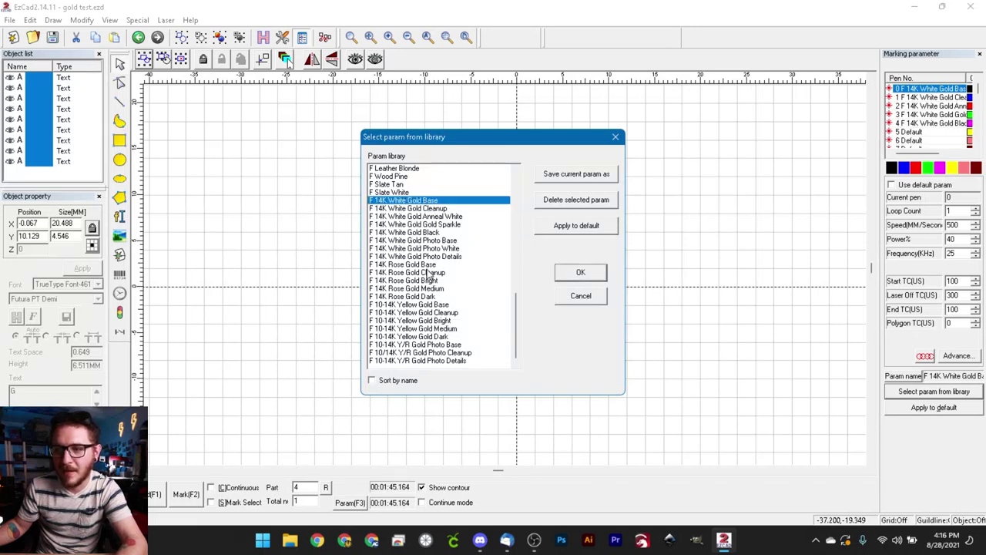
left_click(454, 217)
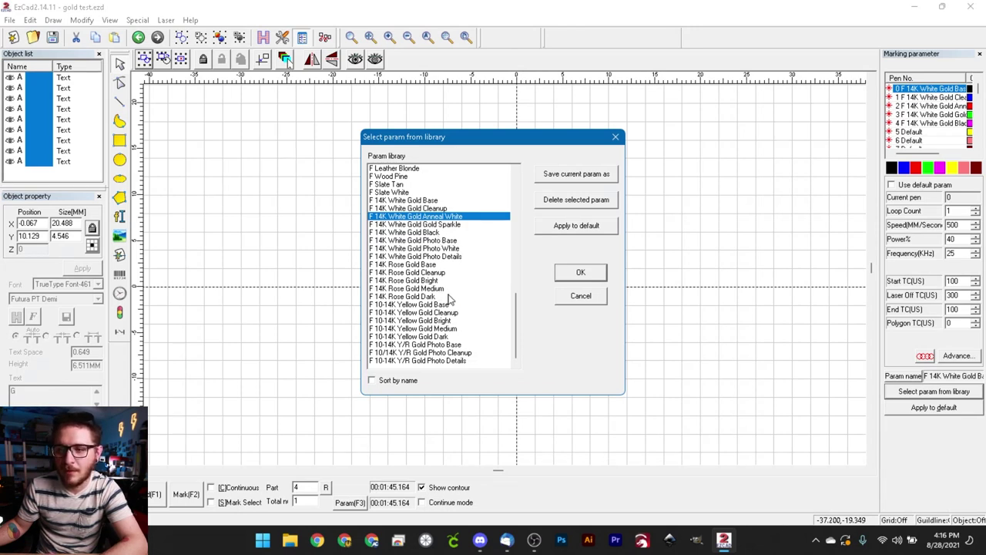
left_click(599, 297)
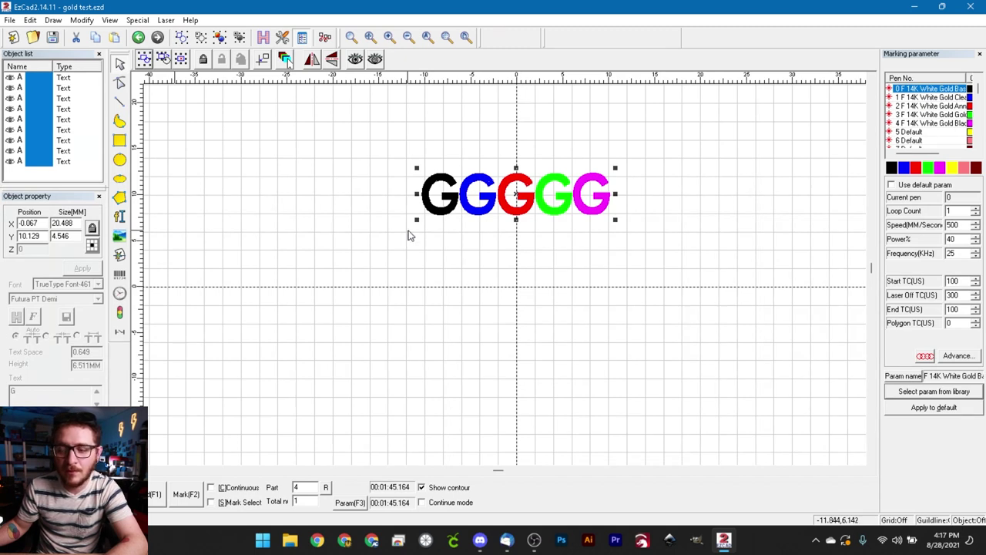
Open the Ezcad file gold photo test.ezd from the Desktop
left_click(383, 257)
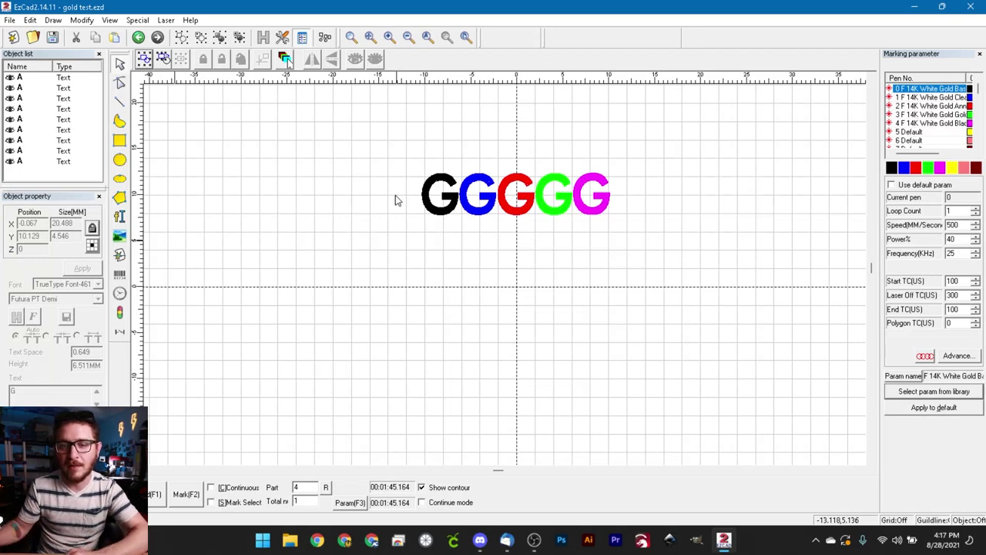
left_click(37, 41)
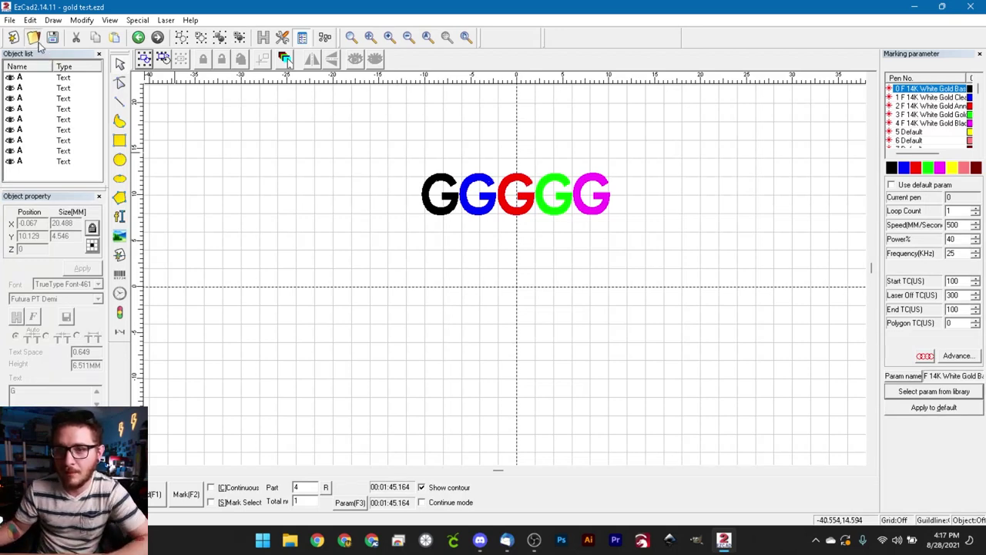
left_click(402, 197)
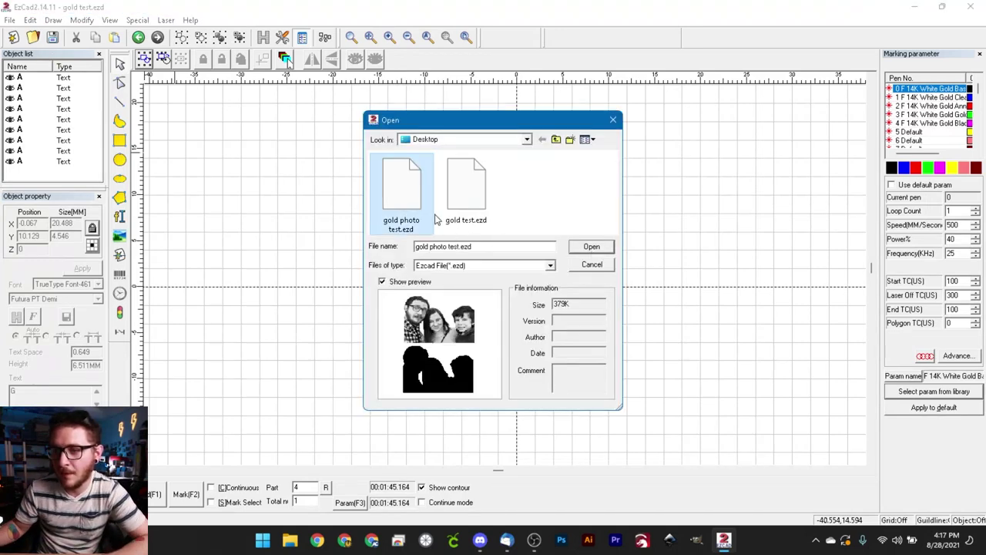
left_click(591, 248)
left_click(533, 296)
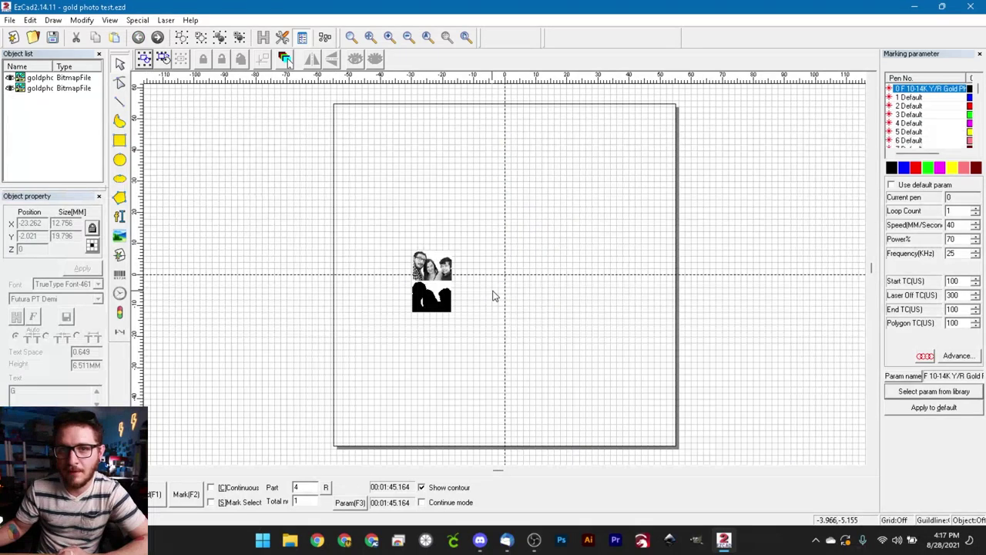
scroll(484, 296, "up", 3)
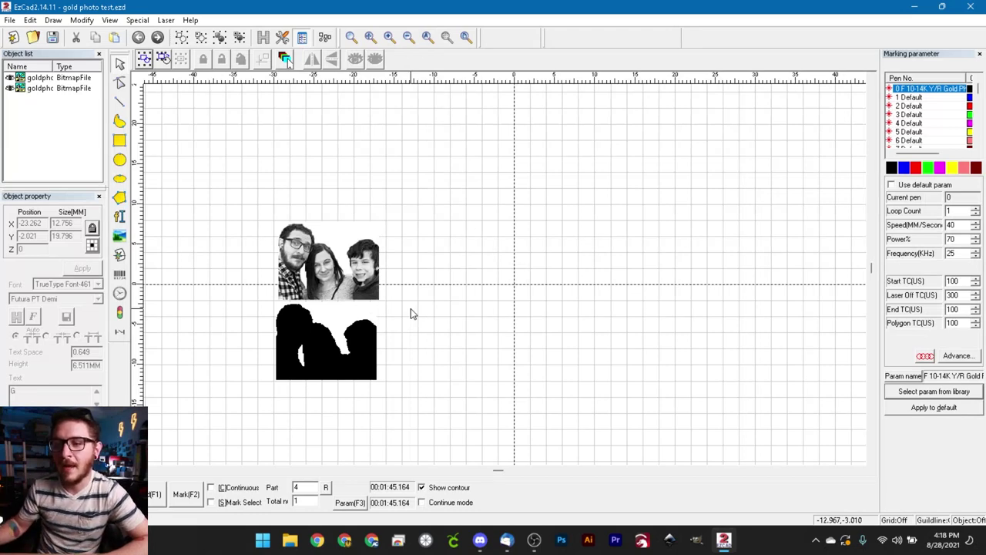
Inspect the size and Fixed DPI properties of the black silhouette bitmap and the family photo above it
left_click(363, 339)
left_click(346, 286)
left_click(392, 359)
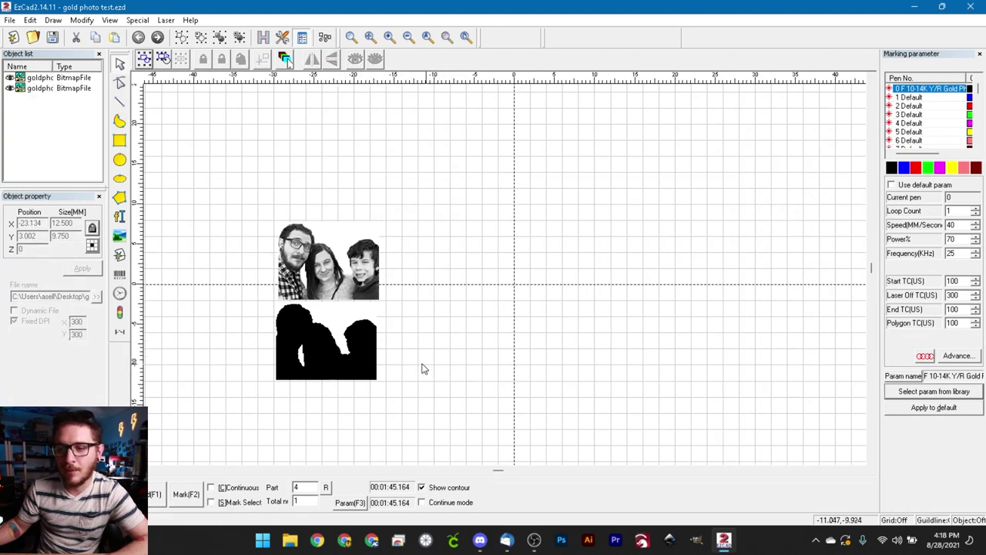
left_click(349, 348)
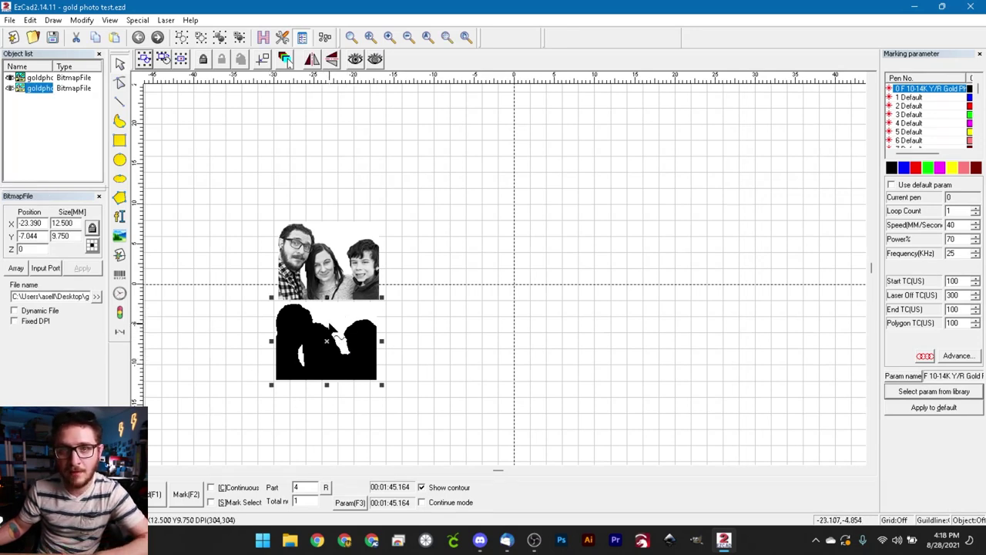
left_click(346, 276)
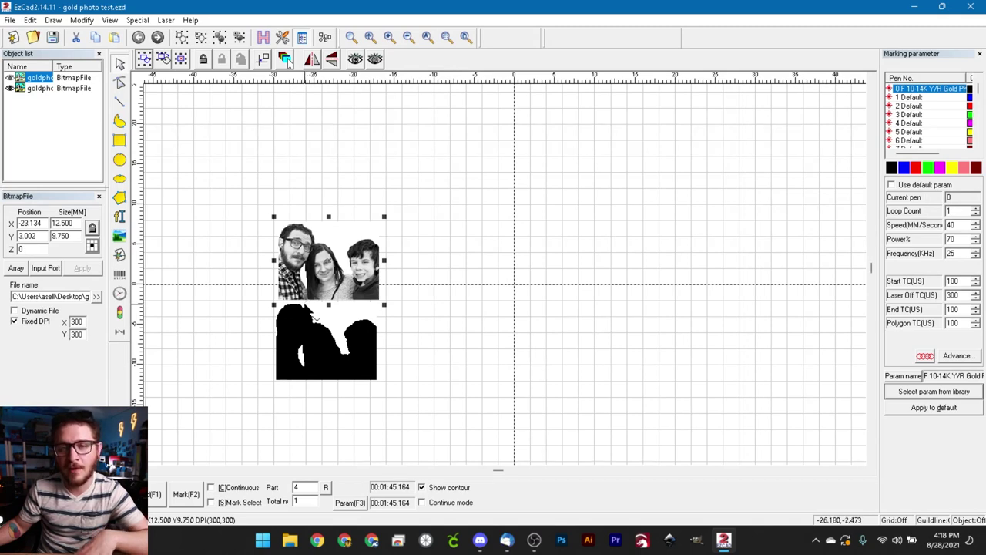
Center the black silhouette bitmap on the origin and cut the family photo out of the drawing
left_click(317, 351)
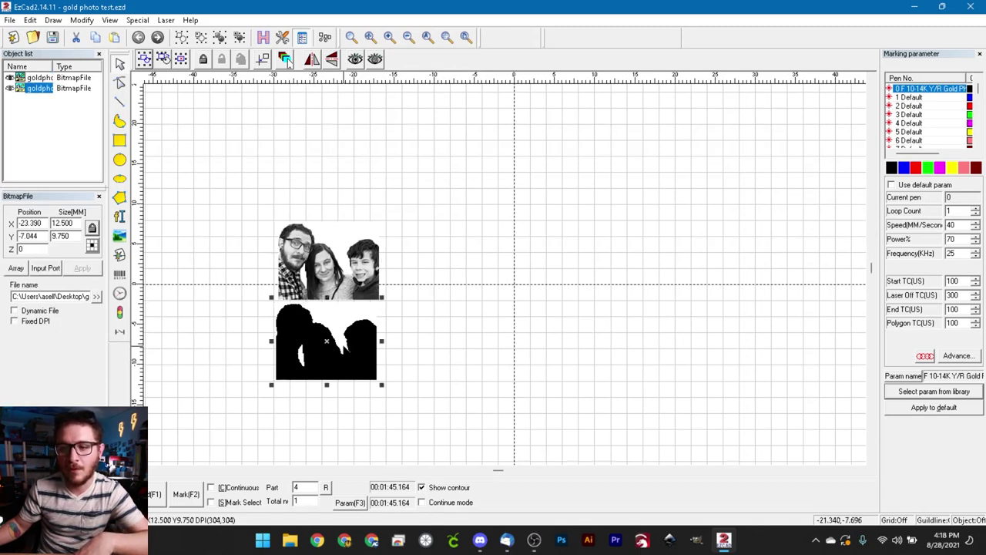
key("ctrl+m")
left_click(421, 348)
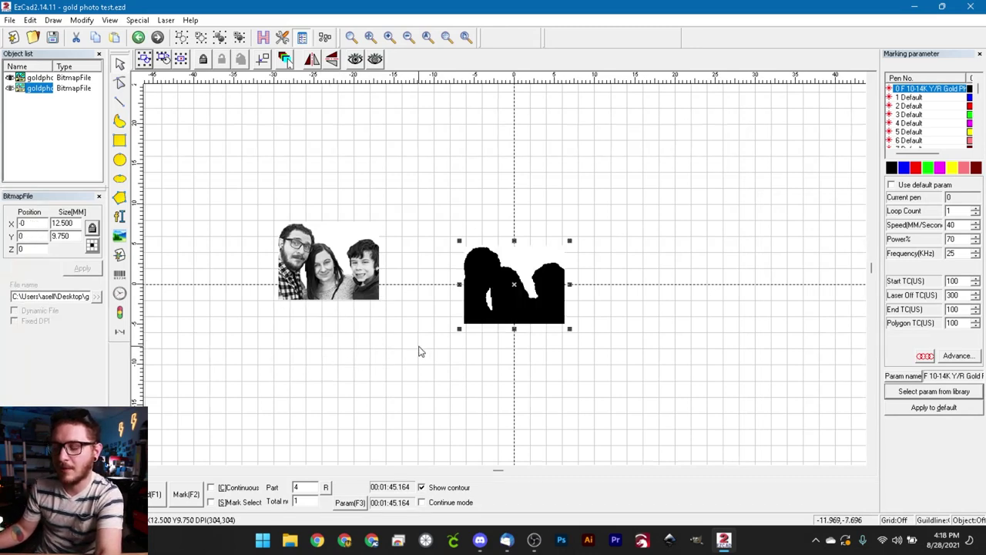
left_click(357, 260)
key("Delete")
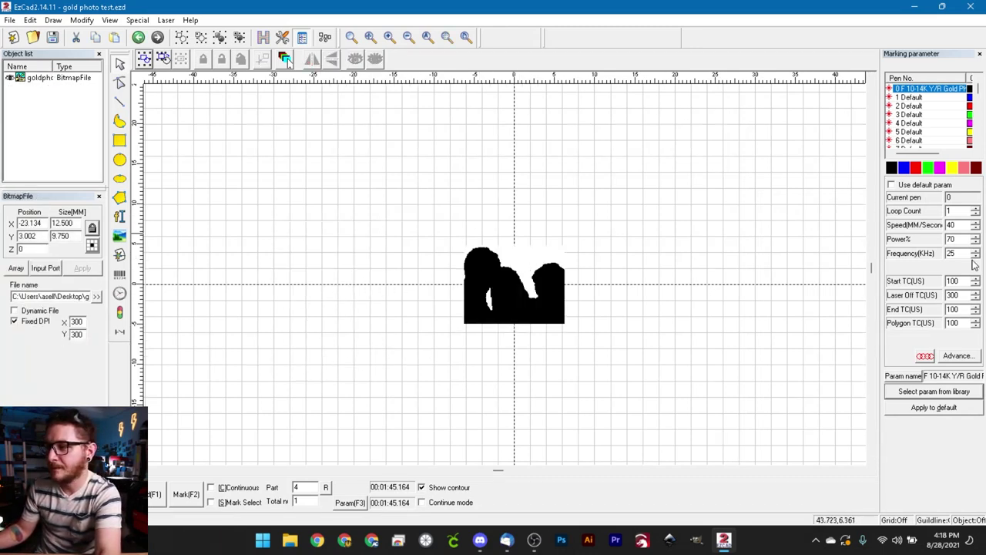
Apply the library preset F 14K White Gold Photo Base to pen 0 for the silhouette
left_click(942, 392)
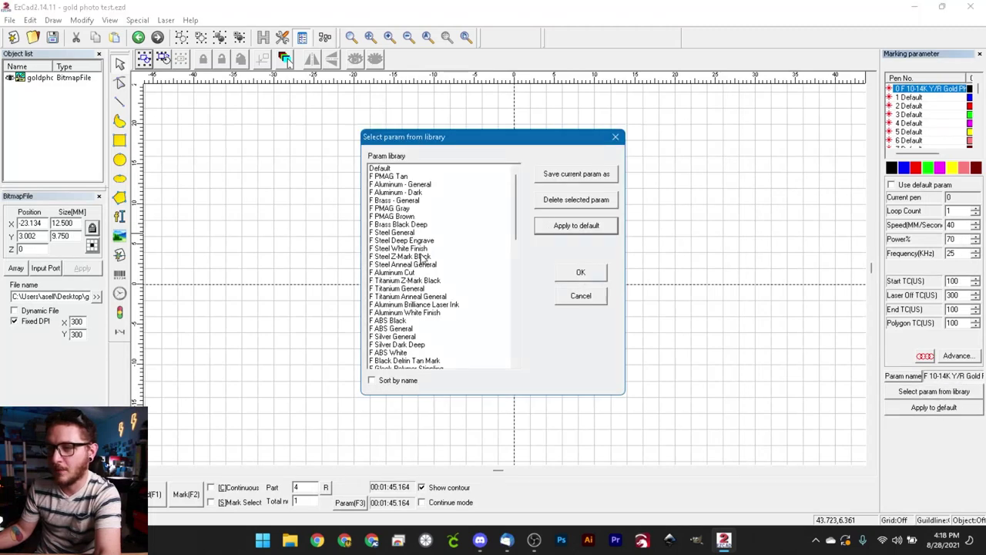
scroll(423, 258, "down", 10)
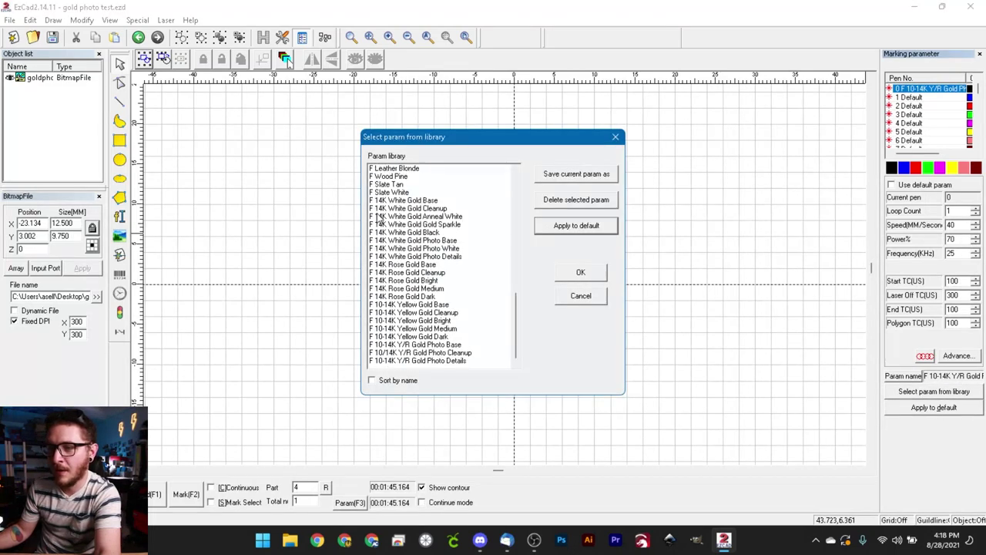
left_click(448, 241)
left_click(578, 274)
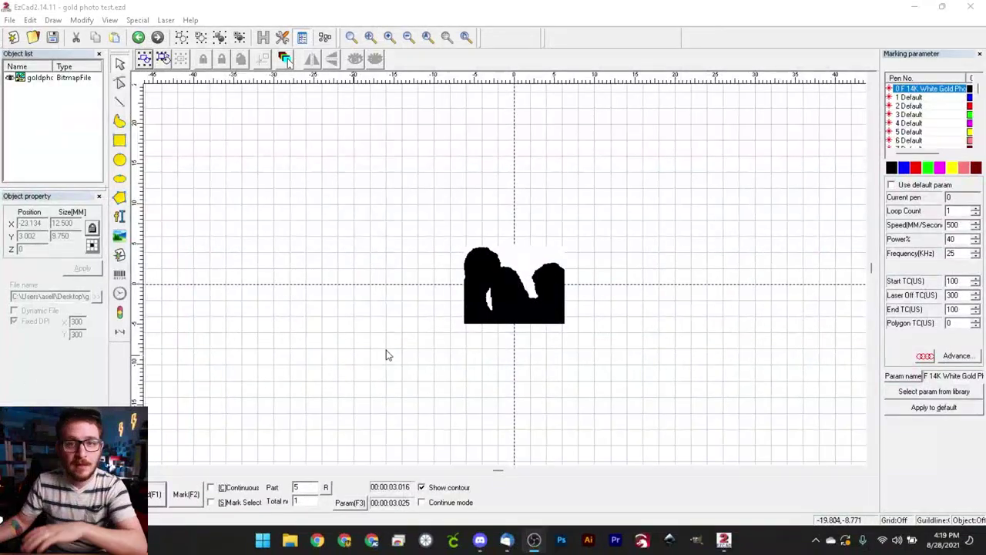
Apply the library preset F 14K White Gold Photo White to pen 0 for the silhouette
left_click(934, 392)
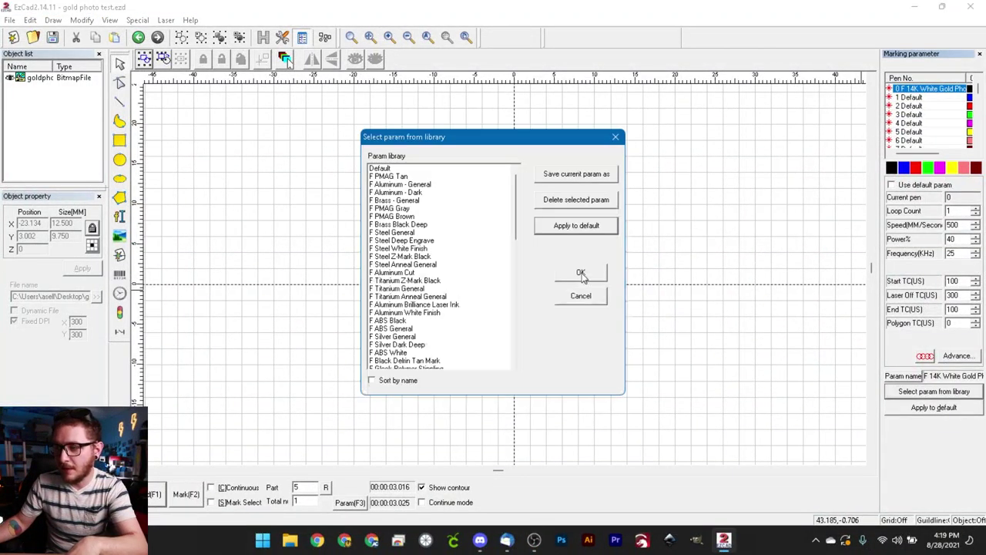
scroll(485, 246, "down", 10)
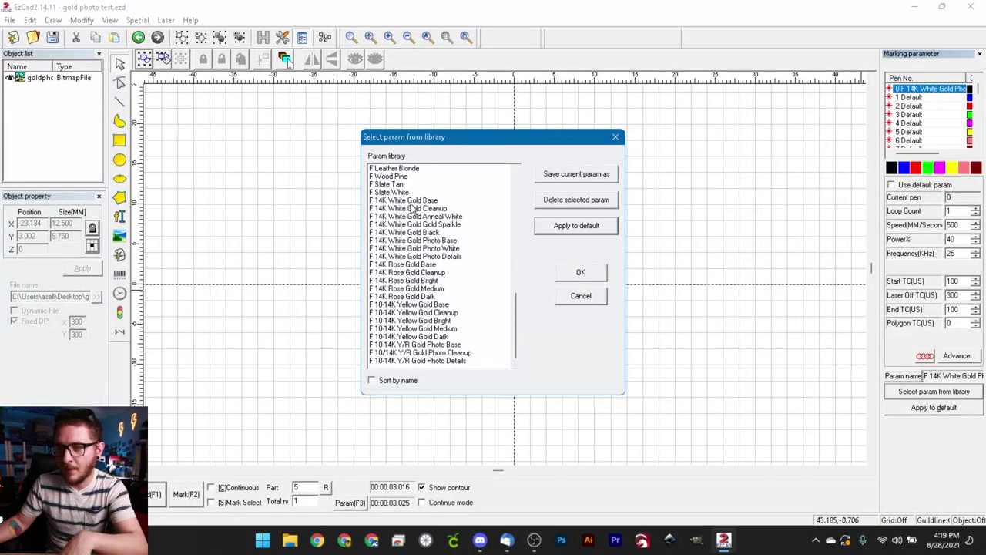
left_click(410, 249)
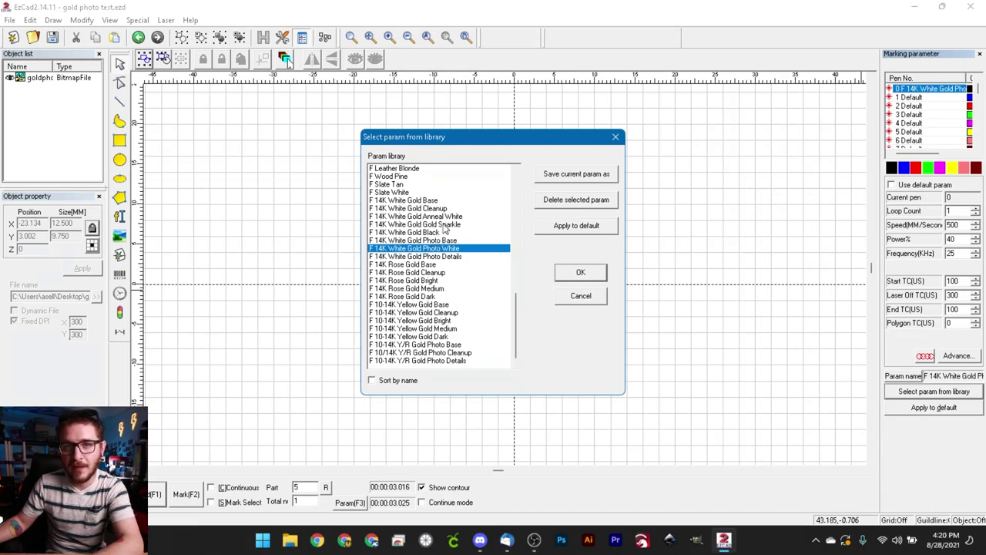
left_click(581, 273)
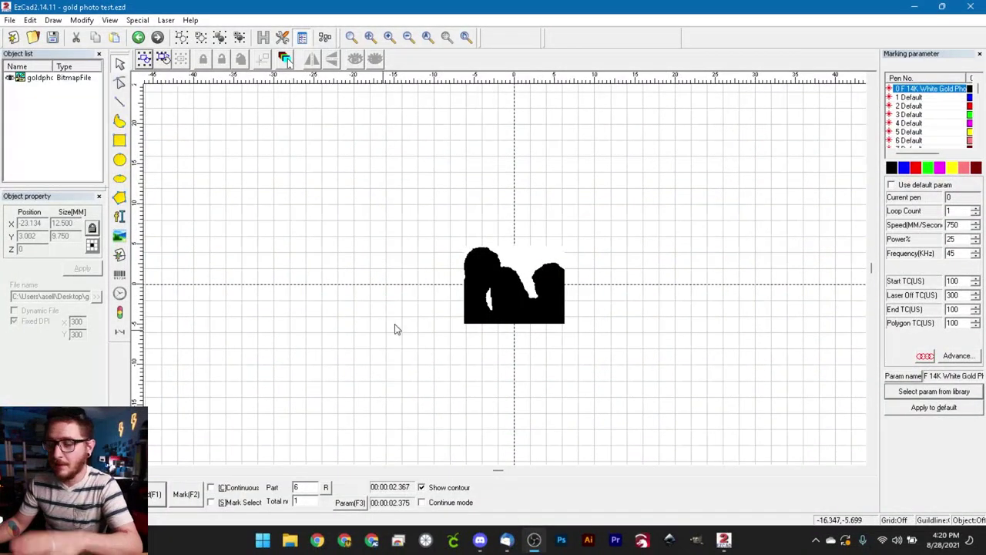
Replace the silhouette with the pasted family photo and center the photo on the origin
key("ctrl+v")
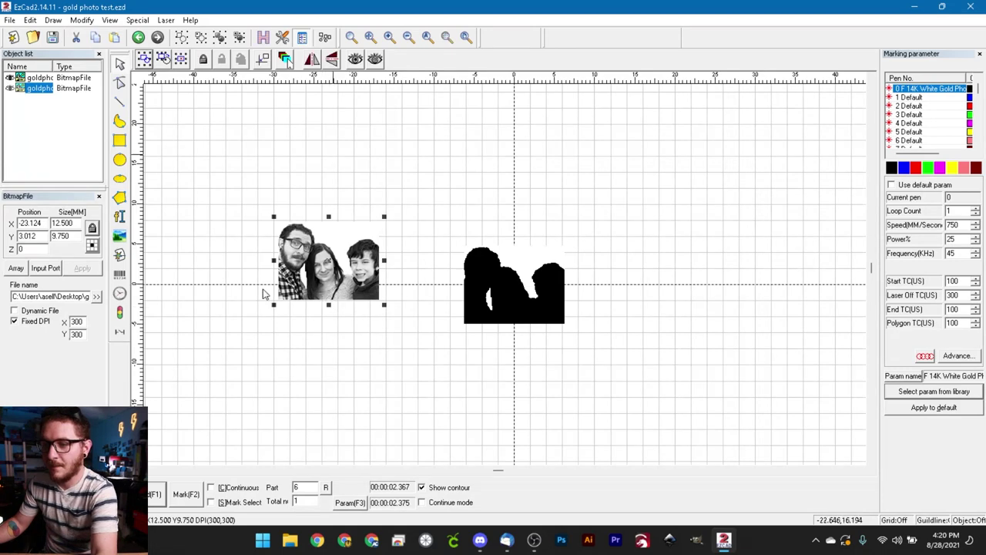
left_click(510, 263)
key("Delete")
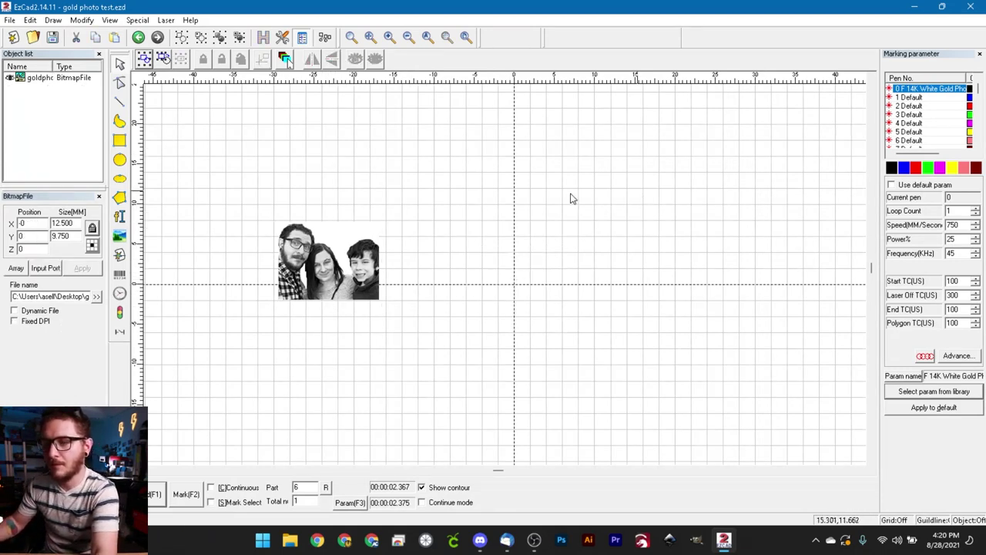
left_click(286, 256)
key("ctrl+m")
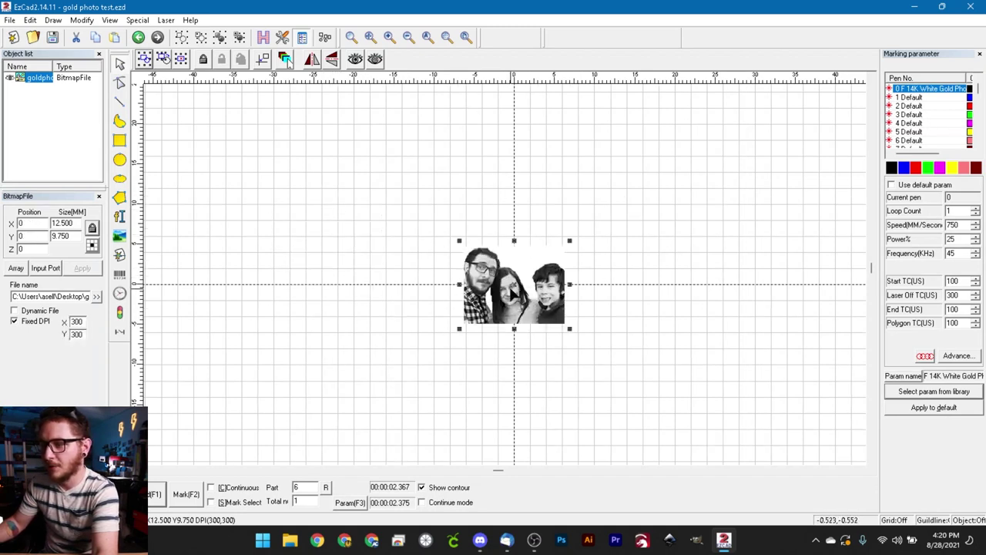
Apply the library preset F 14K White Gold Photo Details to pen 0 for the family photo
left_click(945, 391)
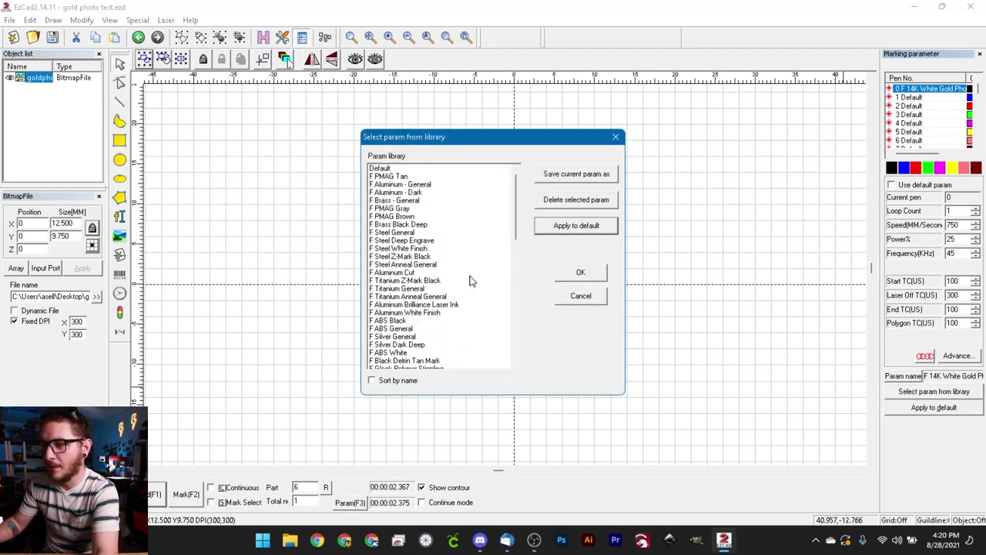
scroll(455, 293, "down", 15)
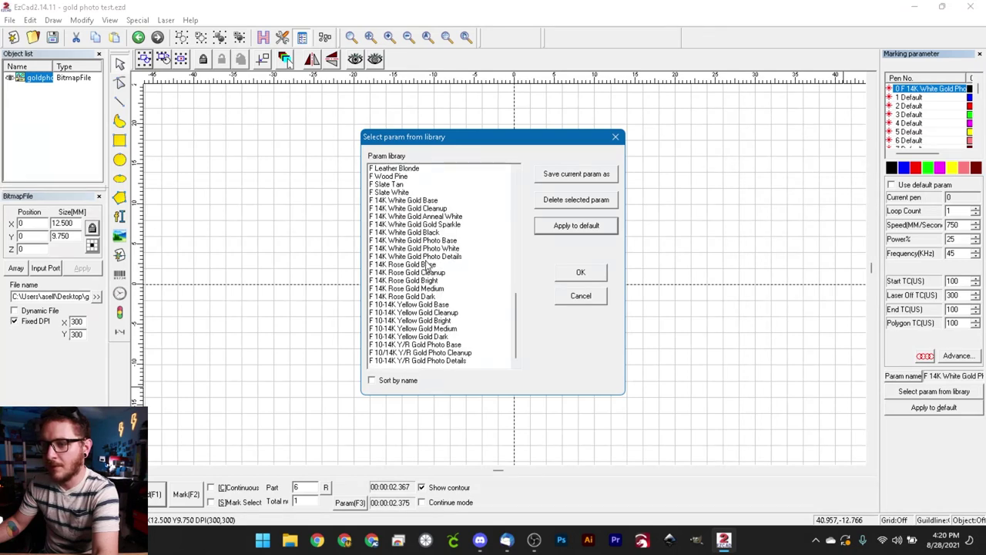
left_click(429, 256)
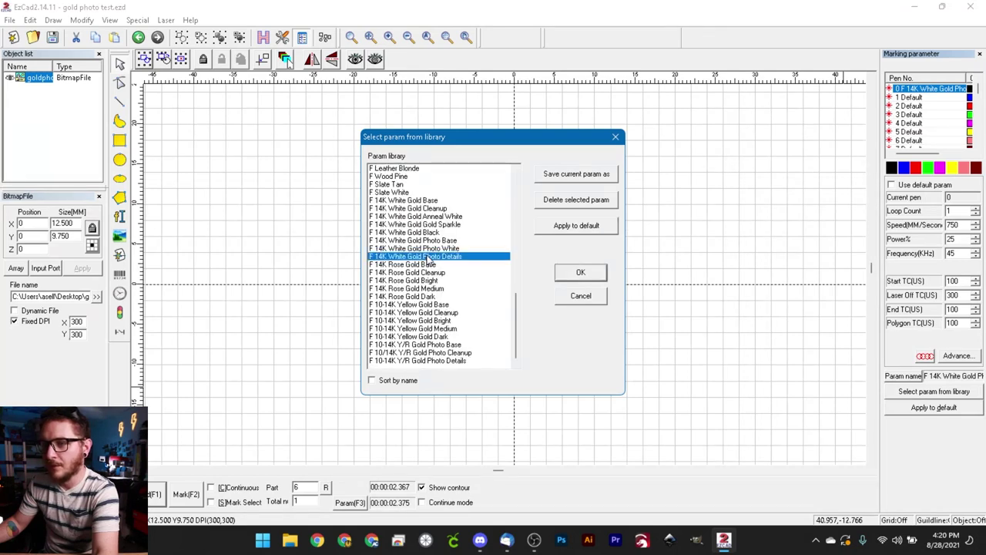
left_click(581, 273)
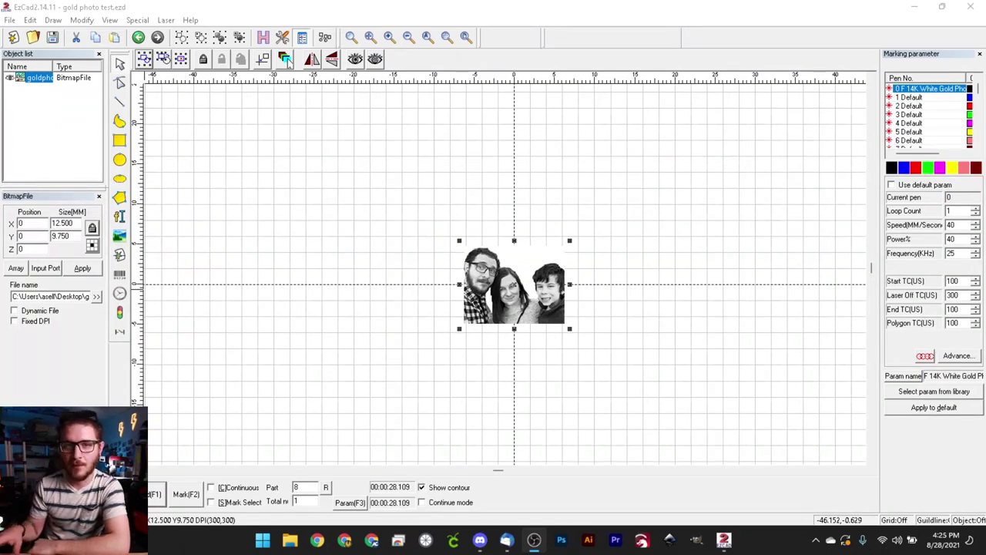
Toggle the bitmap's Fixed DPI option on and off, ending with it turned off and not applied
left_click(14, 327)
left_click(17, 324)
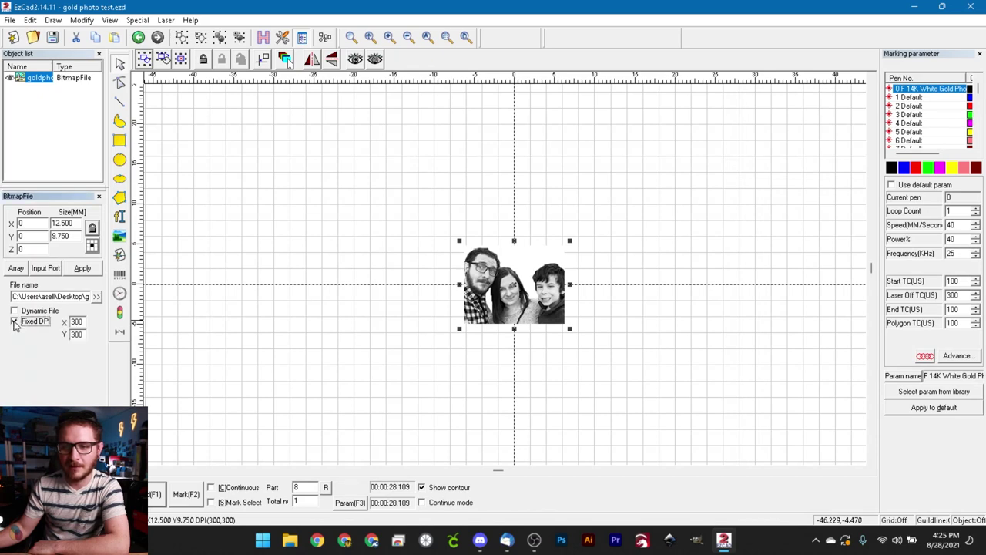
left_click(14, 323)
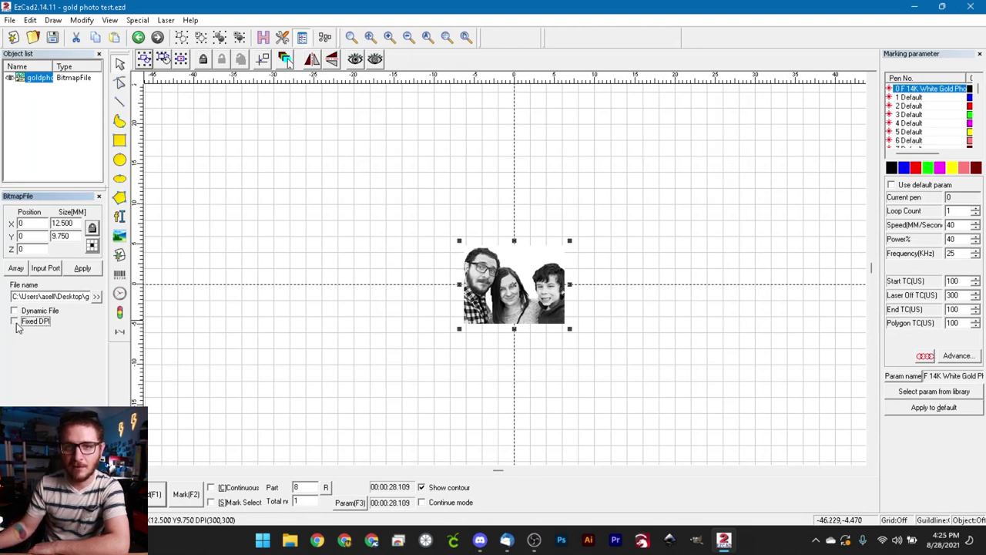
left_click(16, 323)
left_click(16, 323)
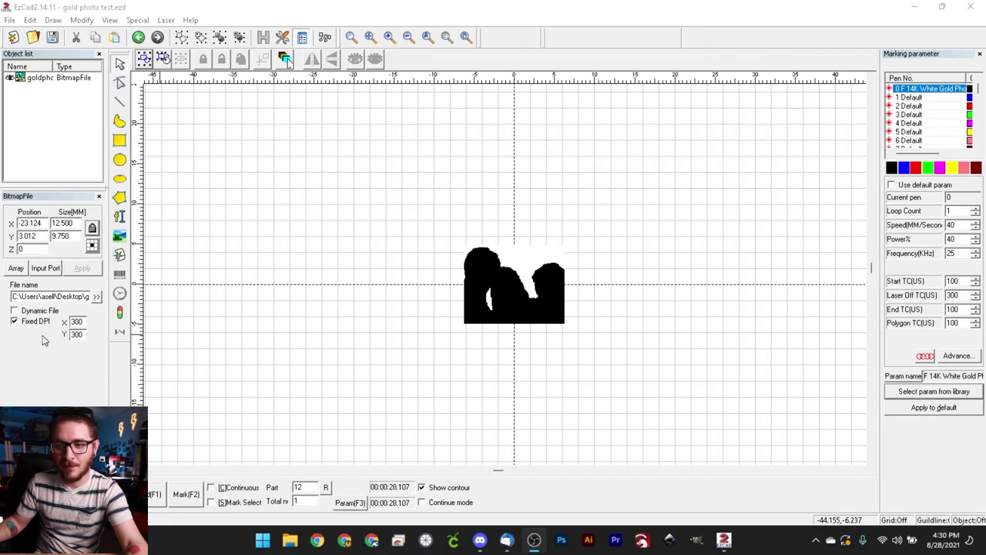
left_click(15, 322)
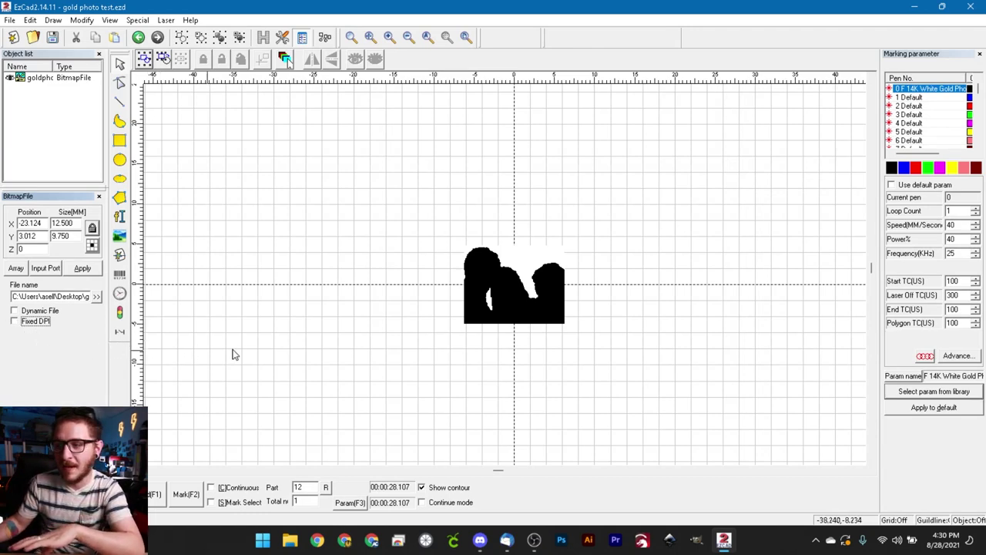
Look through the three 10-14K Y/R gold photo presets in the library and apply F 10-14K Y/R Gold Photo Base to pen 0
left_click(904, 391)
scroll(402, 225, "down", 15)
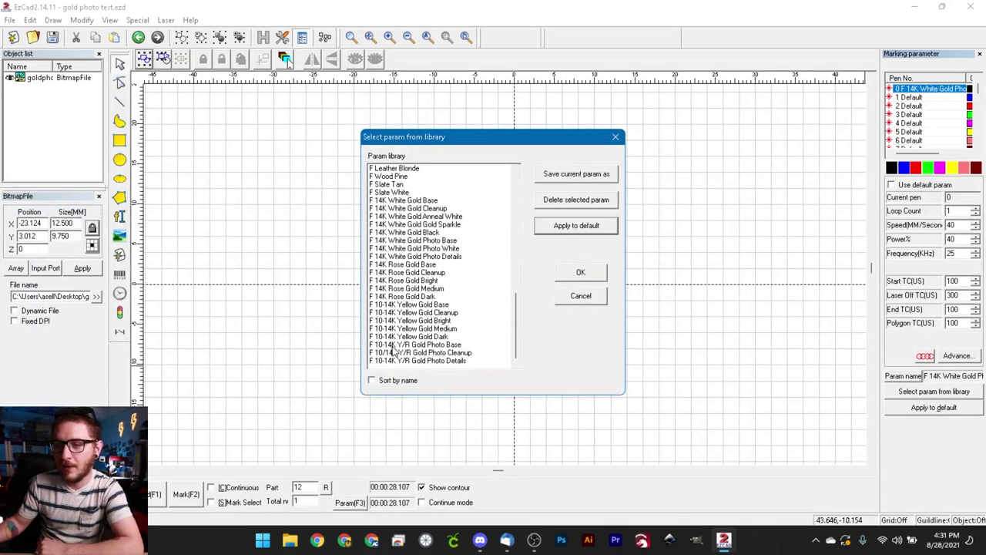
left_click(397, 346)
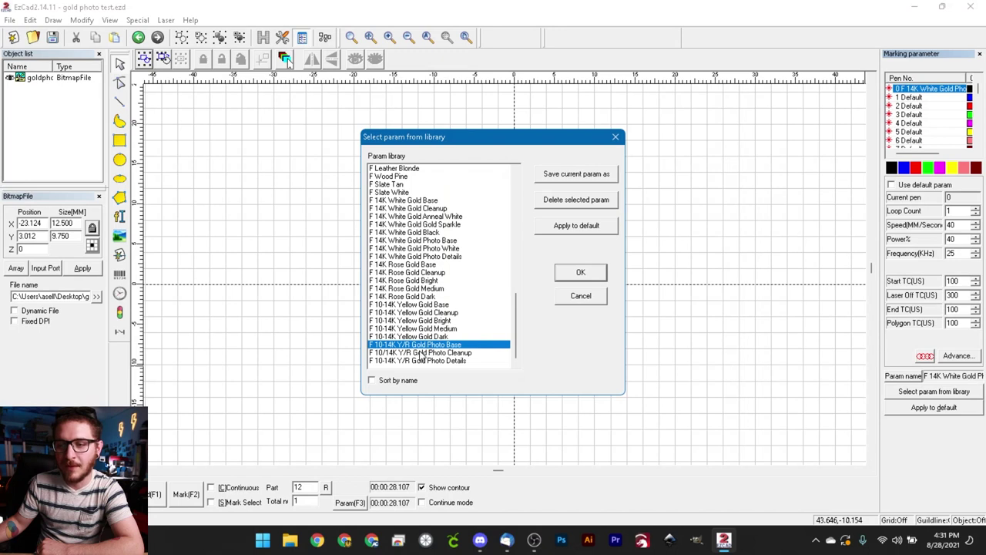
left_click(424, 353)
left_click(422, 360)
left_click(420, 345)
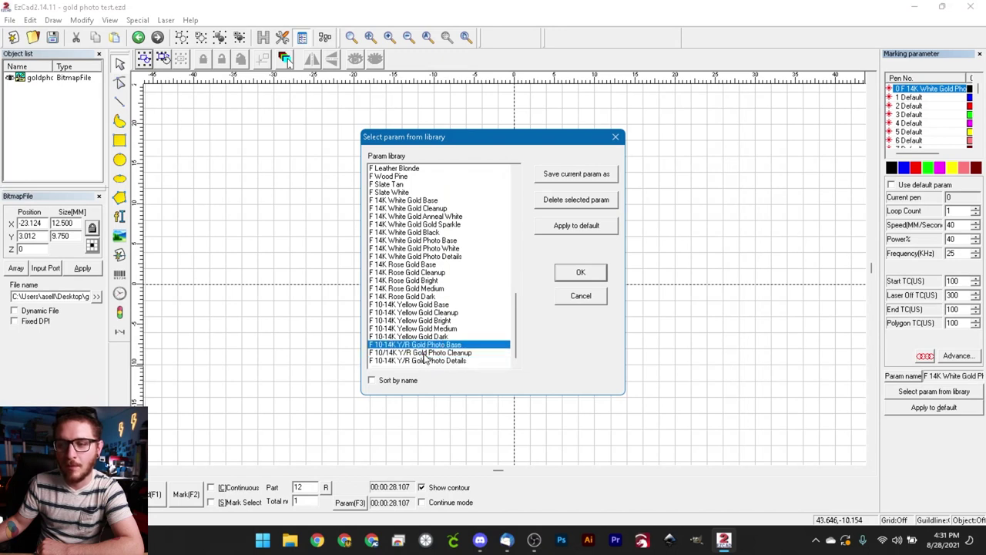
left_click(424, 352)
left_click(427, 361)
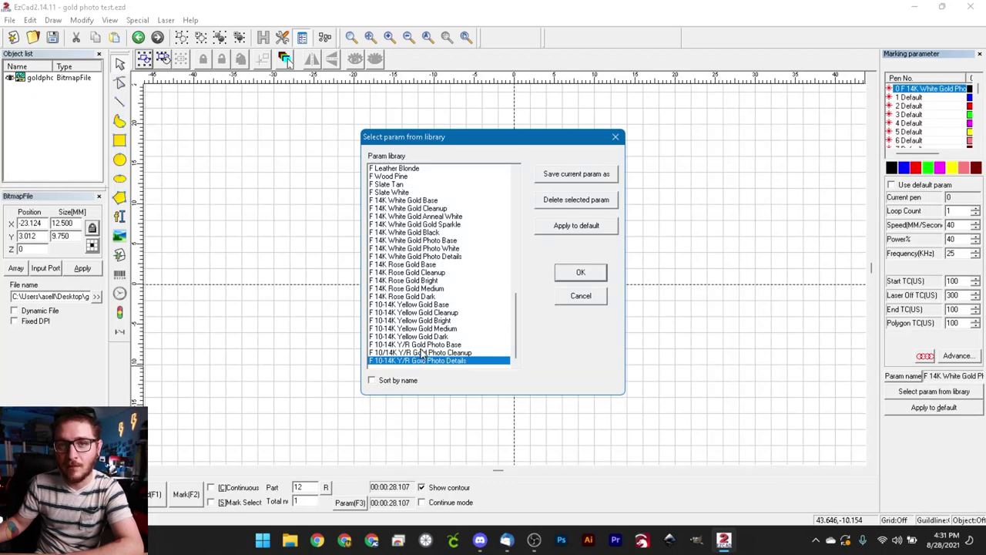
left_click(424, 346)
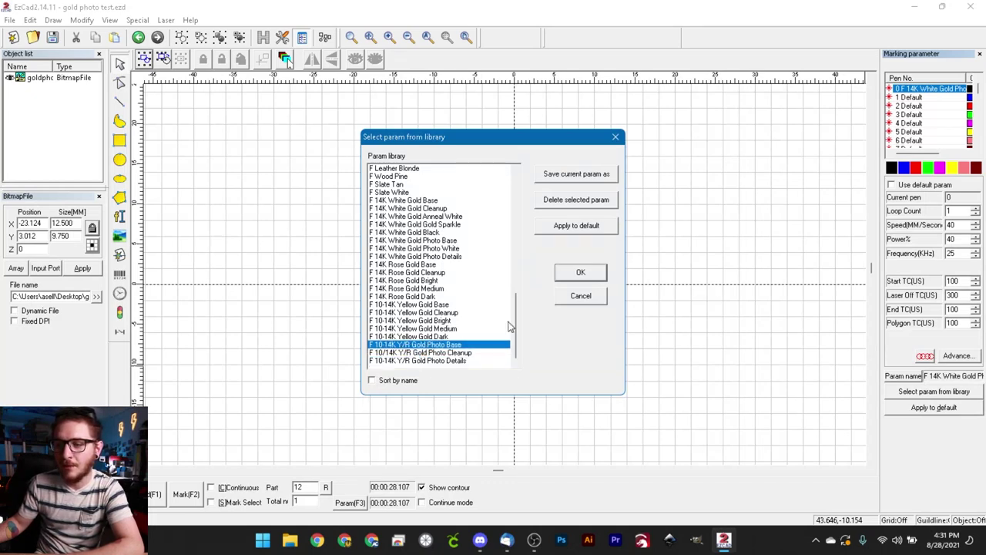
left_click(579, 275)
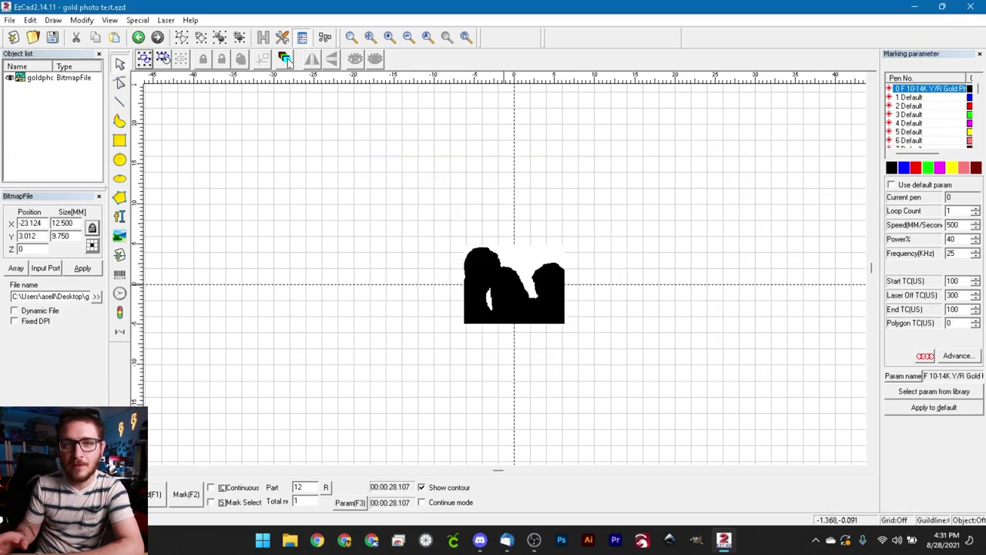